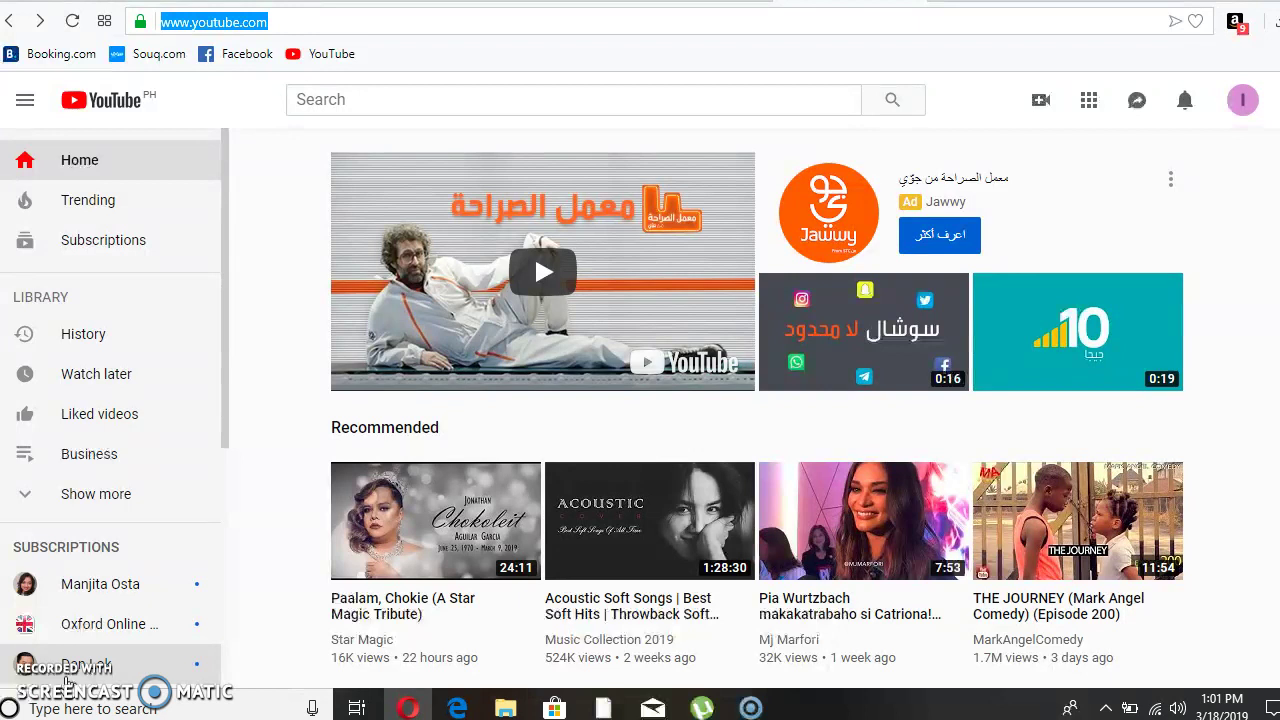
# - Search the web for "tesda online course" and open the TESDA Online Program website
pyautogui.write('tesd')
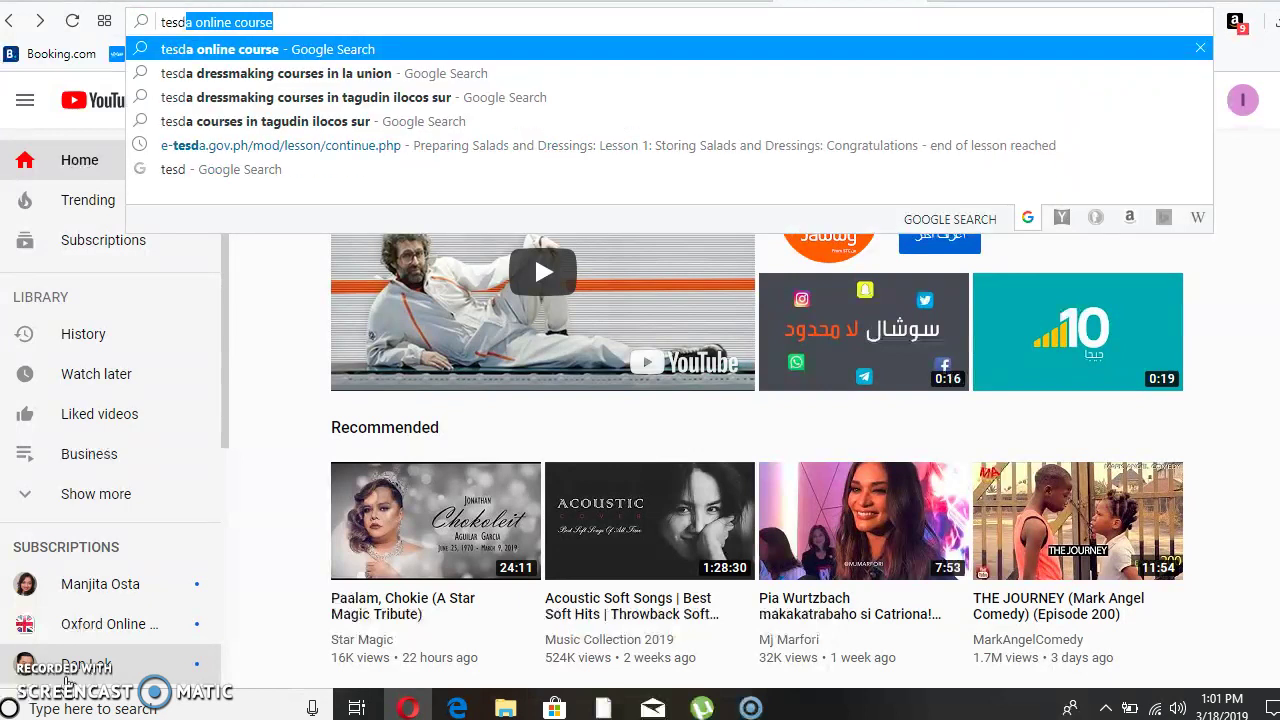
pyautogui.press('Return')
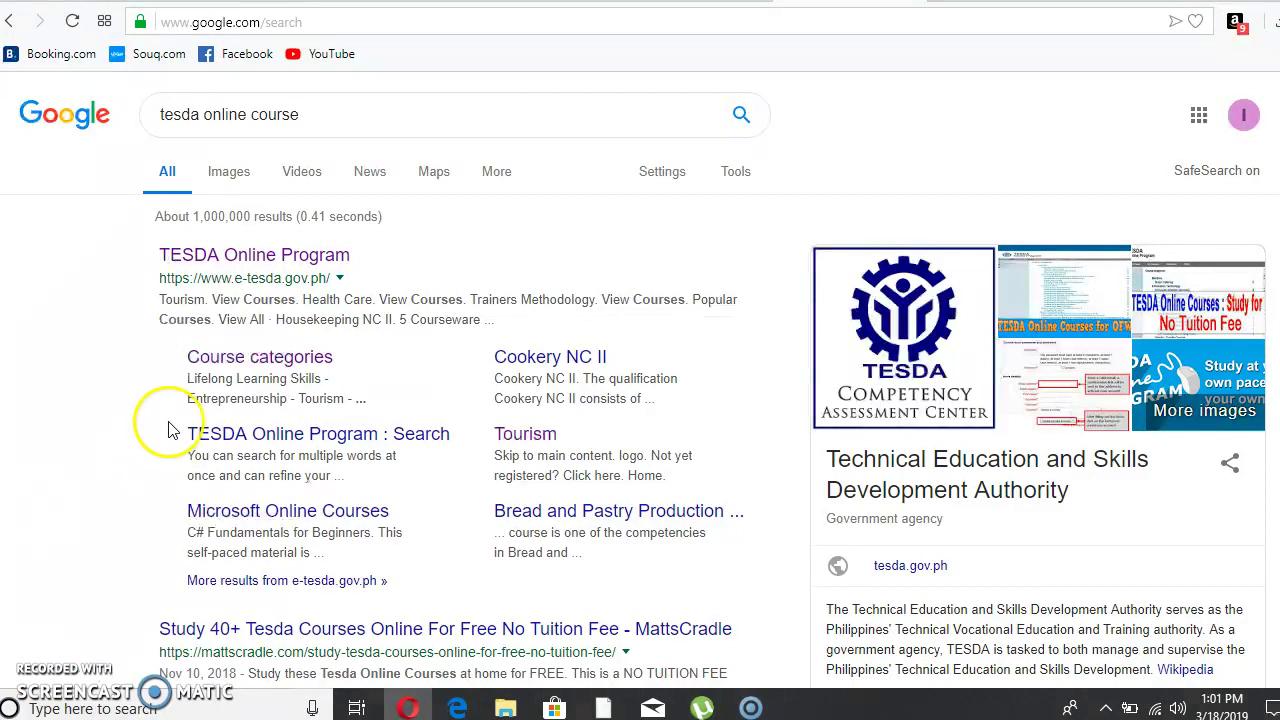
pyautogui.click(262, 264)
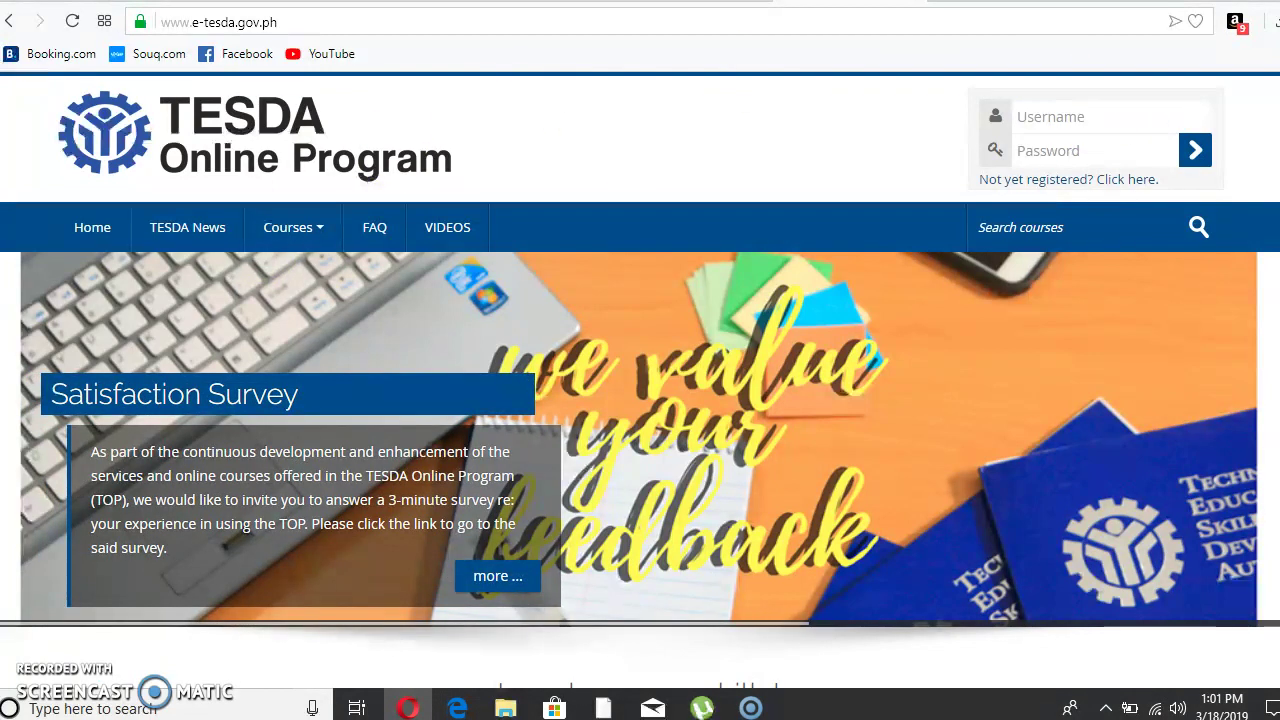
# - Look through the home page's Featured Sectors and Popular Courses, returning to the page header
pyautogui.scroll(-3, 640, 396)
pyautogui.scroll(-4, 640, 396)
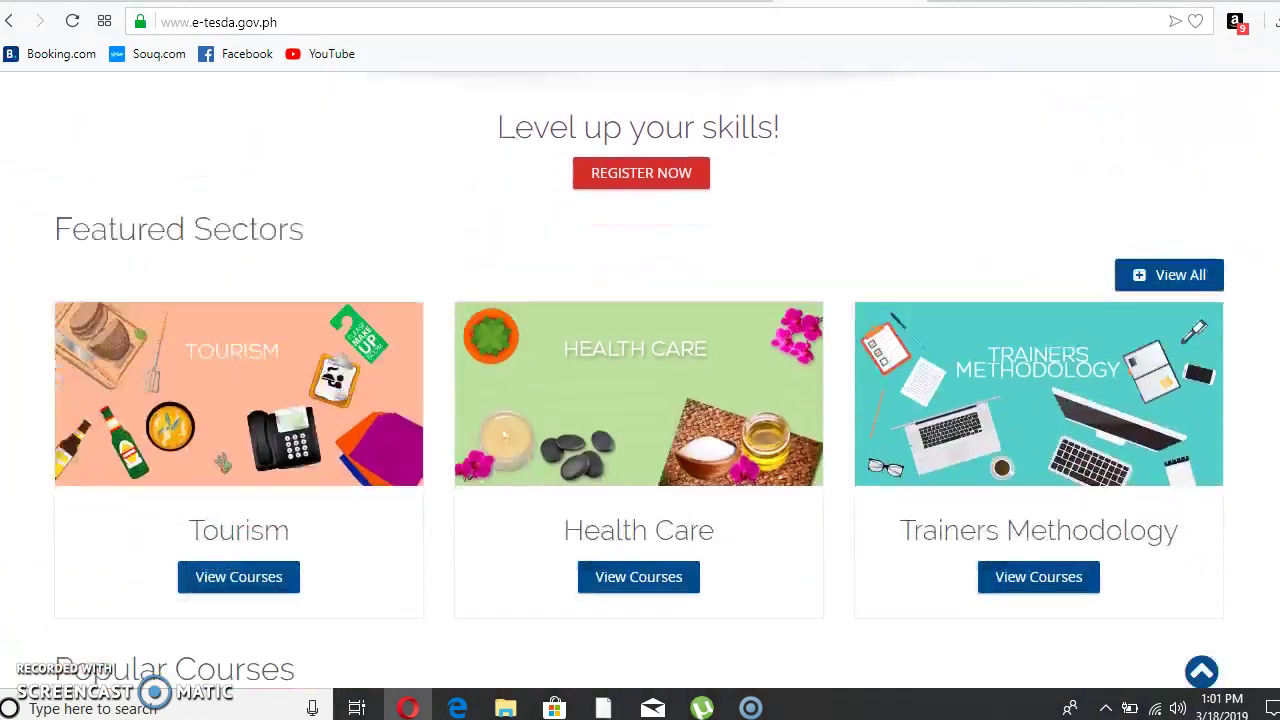
pyautogui.scroll(2, 640, 396)
pyautogui.scroll(-2, 640, 396)
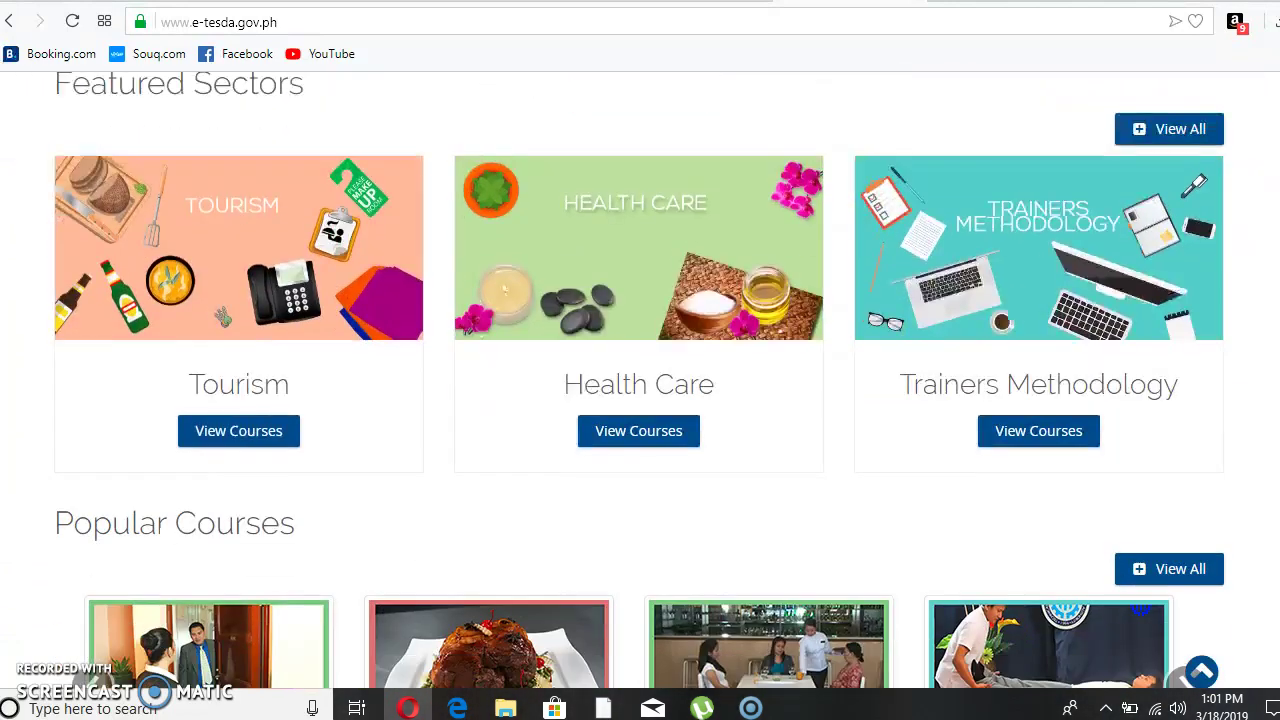
pyautogui.scroll(1, 640, 396)
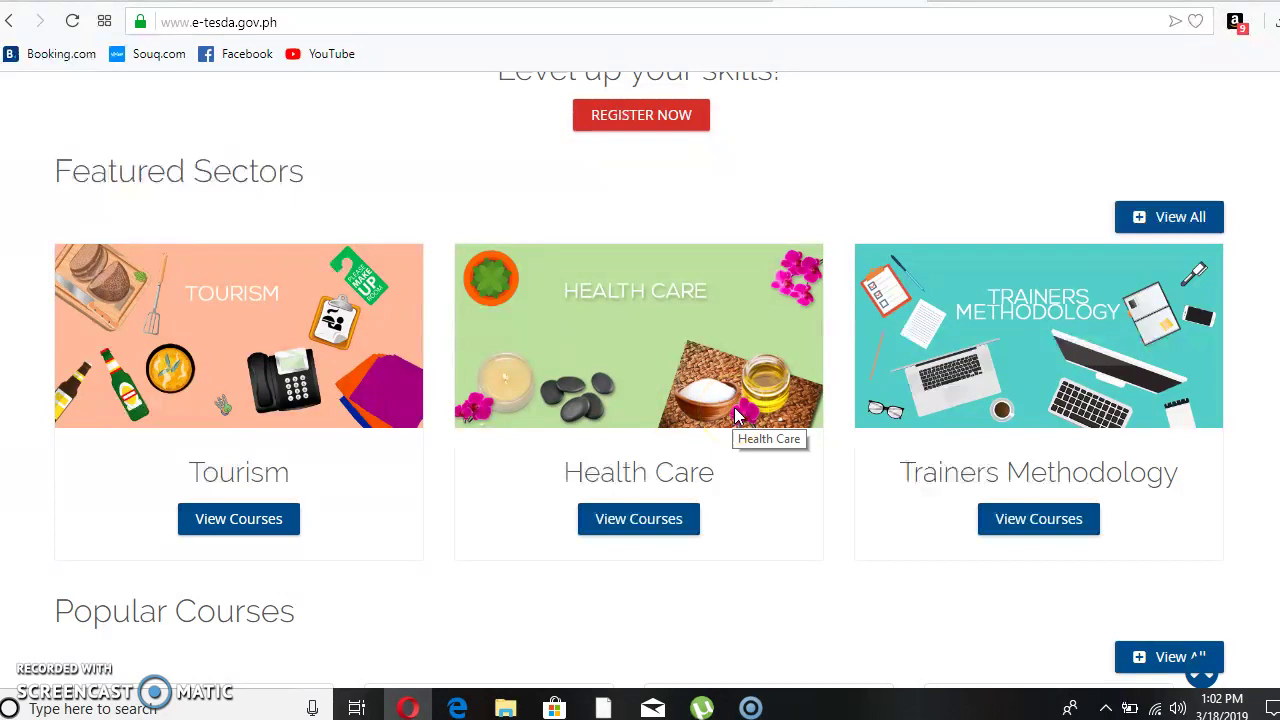
pyautogui.scroll(-3, 640, 380)
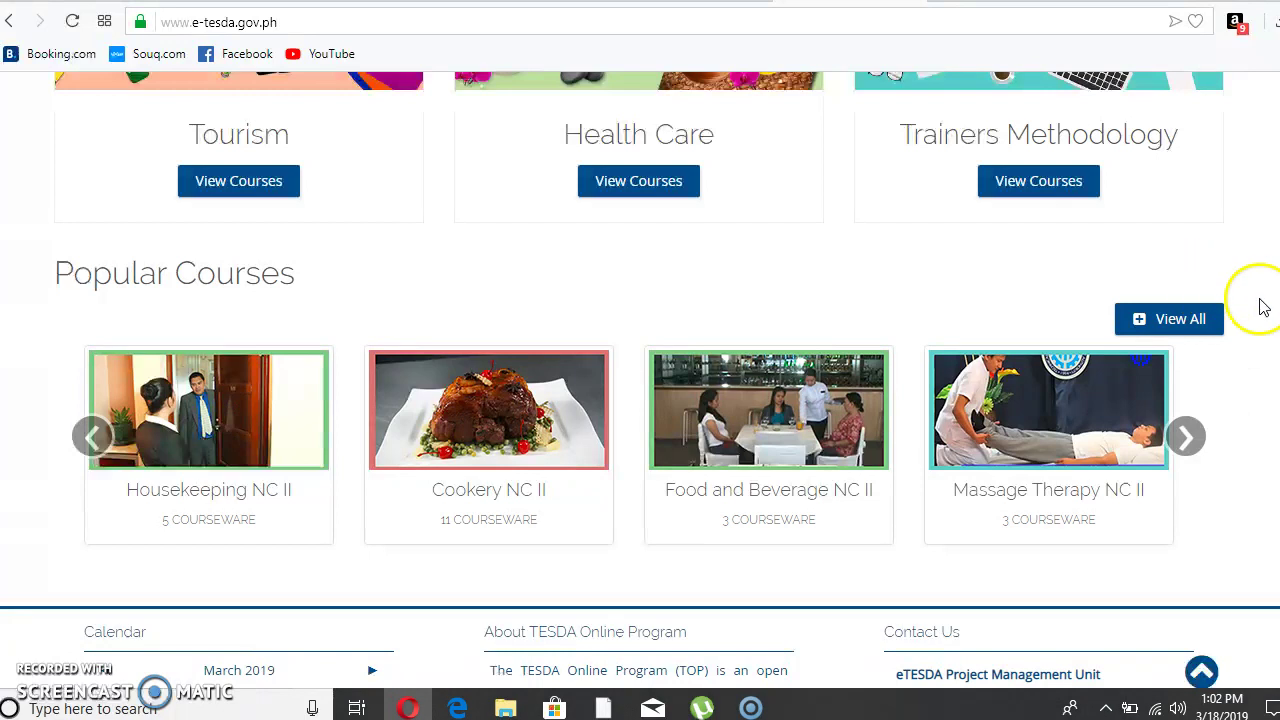
pyautogui.click(1201, 671)
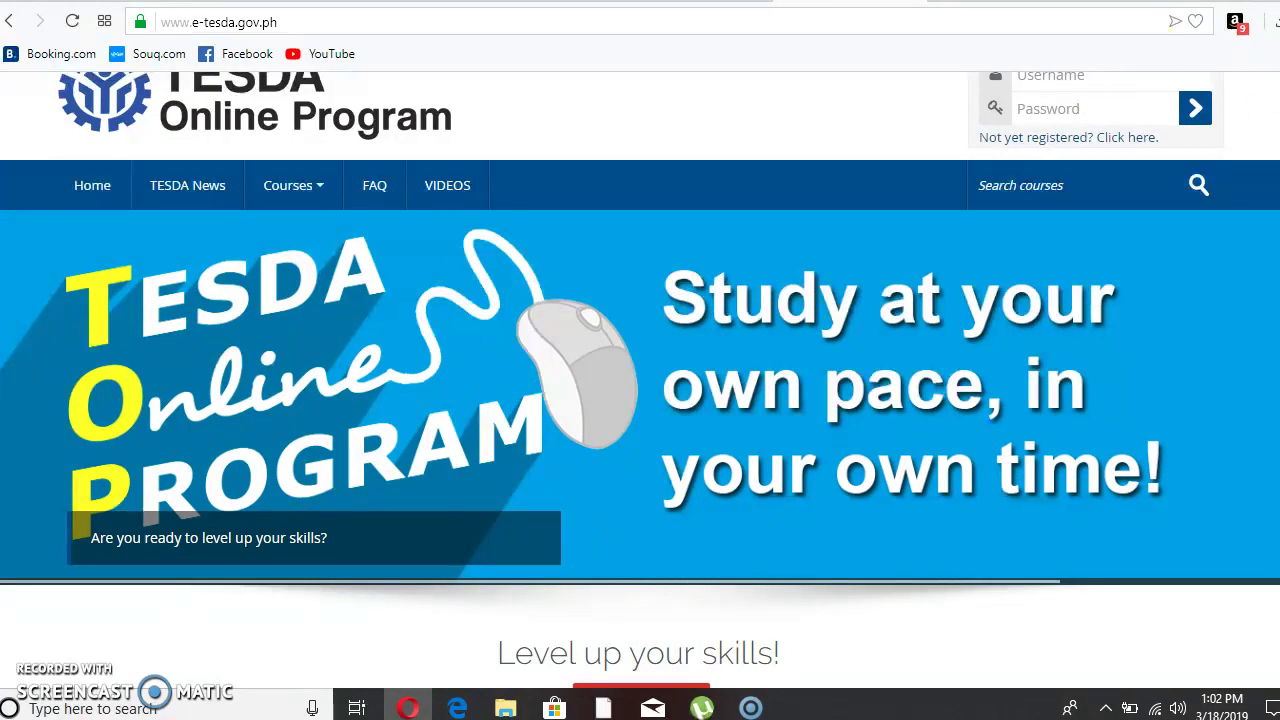
pyautogui.scroll(1, 640, 400)
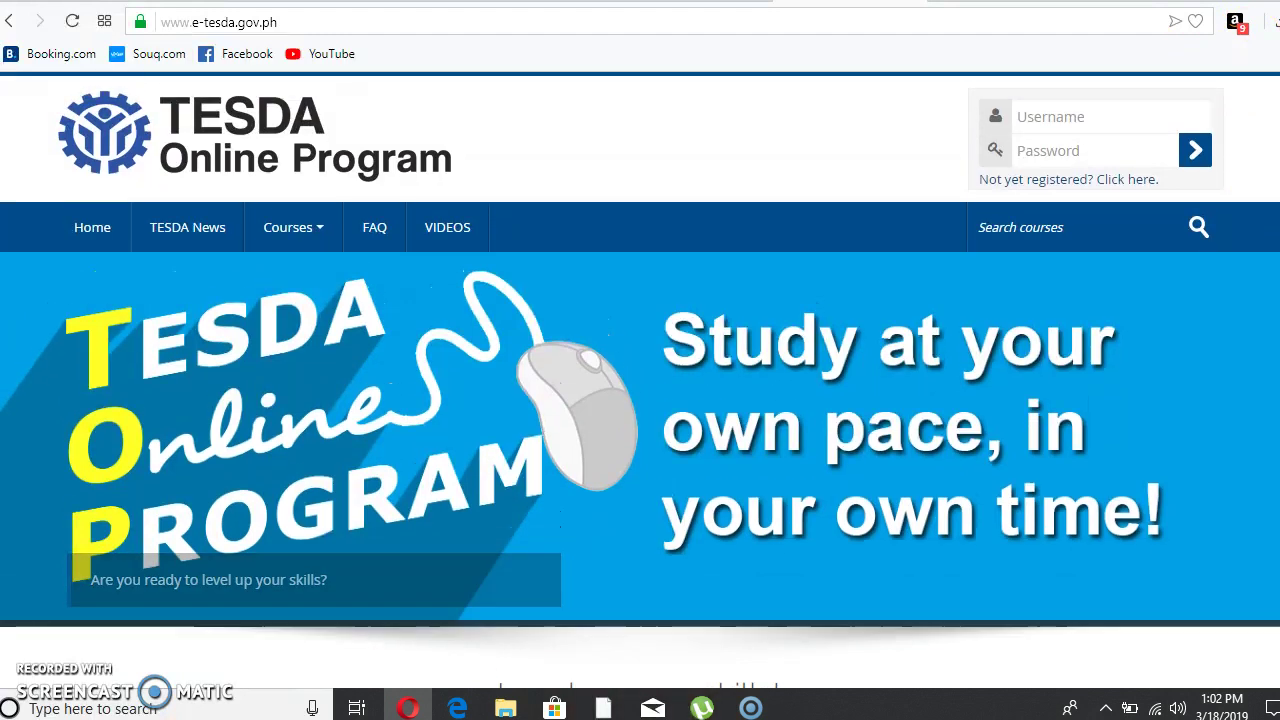
# - Open the new account registration form for visitors who are not yet registered
pyautogui.click(1117, 188)
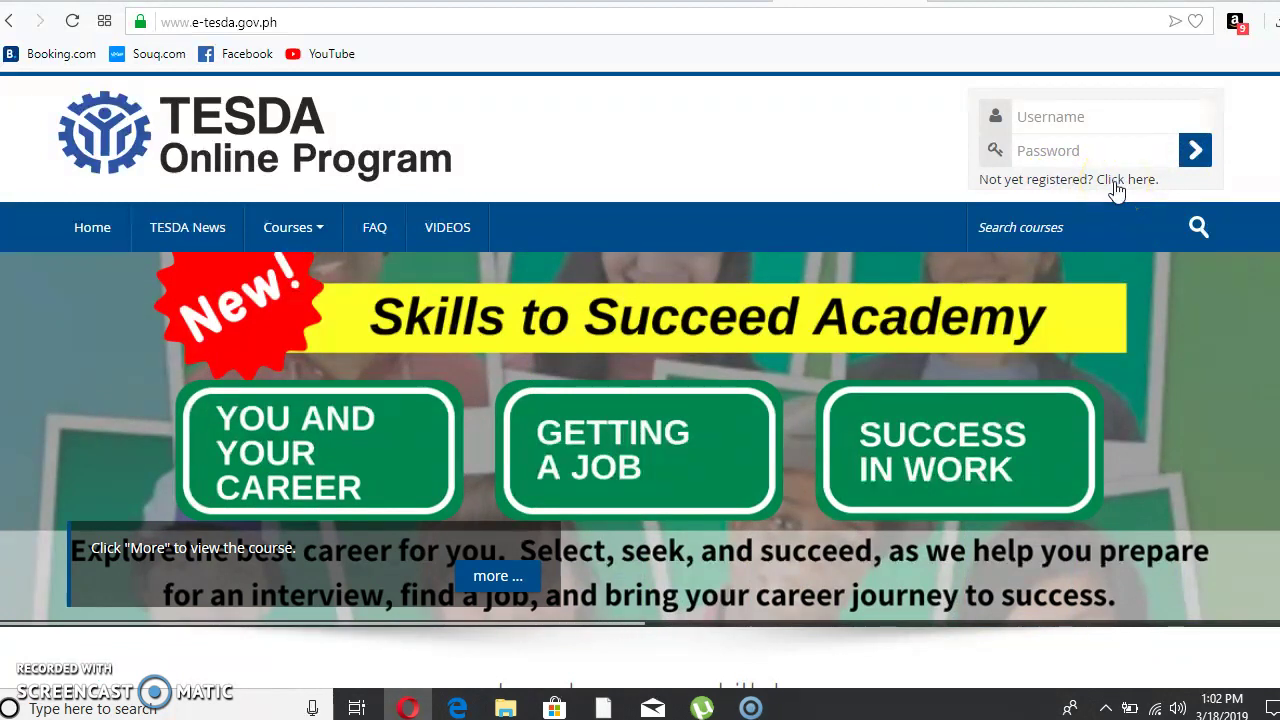
pyautogui.click(1117, 188)
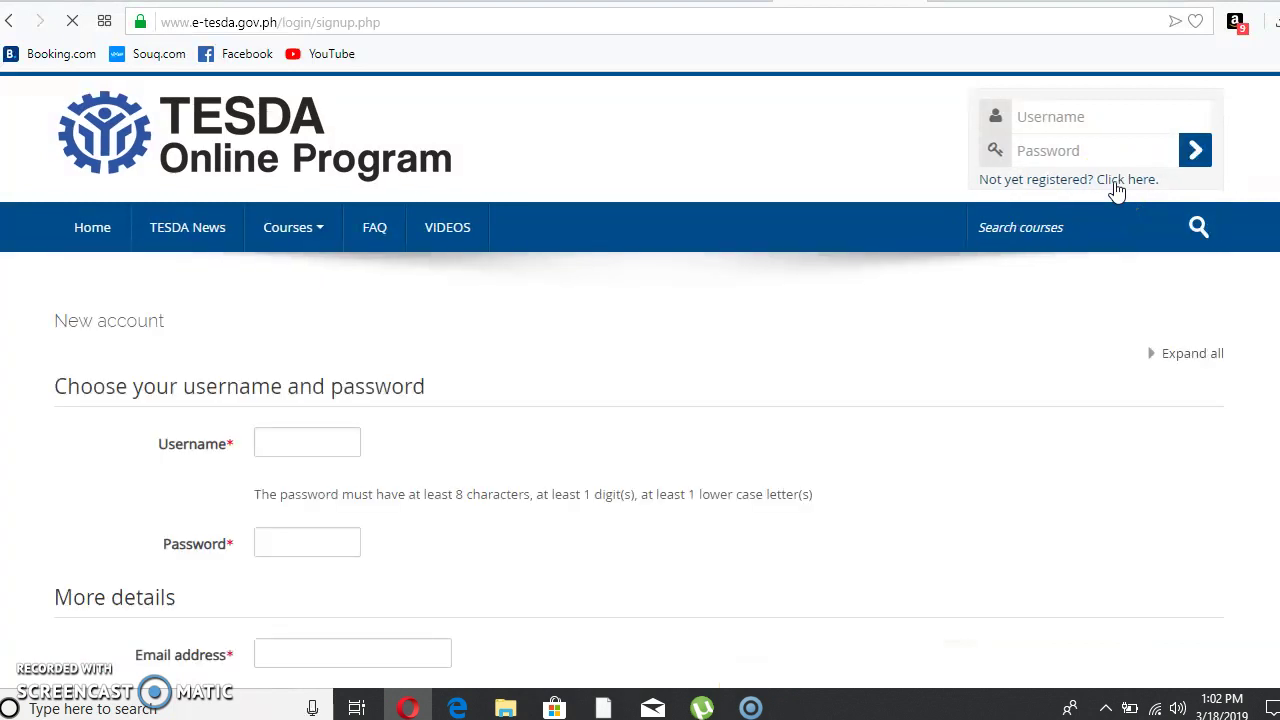
pyautogui.click(1199, 176)
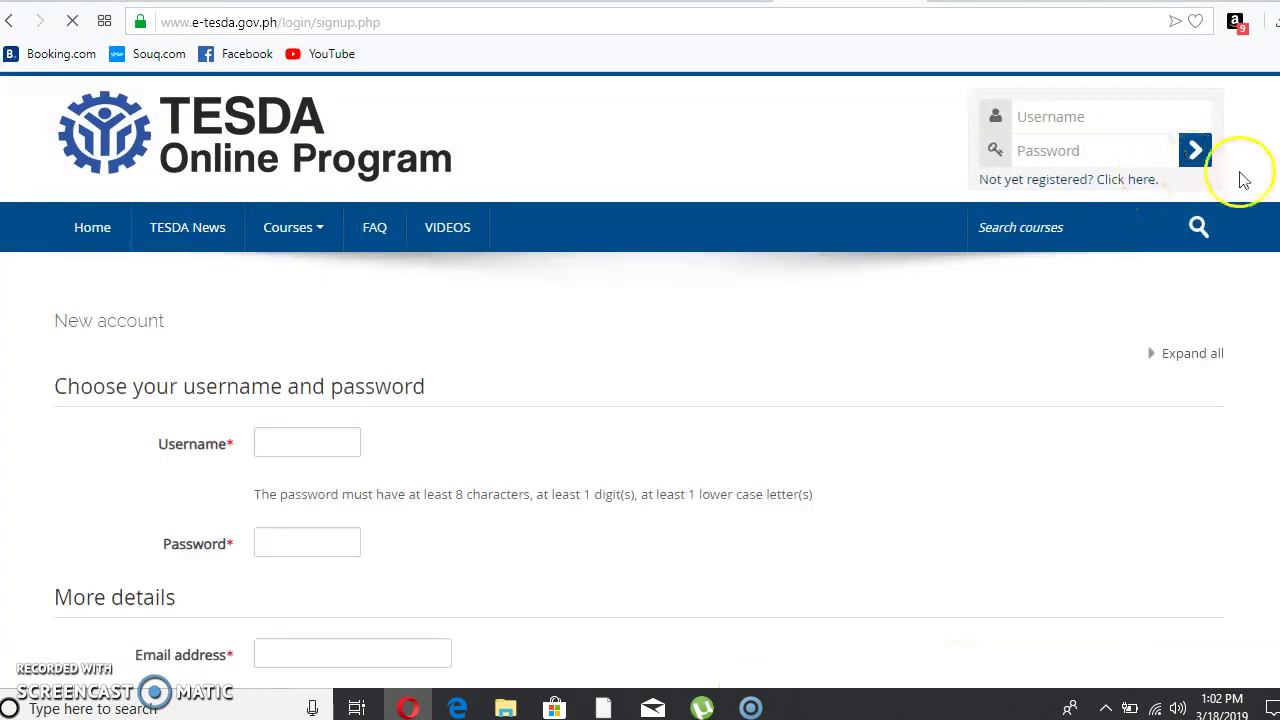
# - Enter "jkdjfdf" as the sample username in the new account form and activate the password field
pyautogui.scroll(-3, 640, 380)
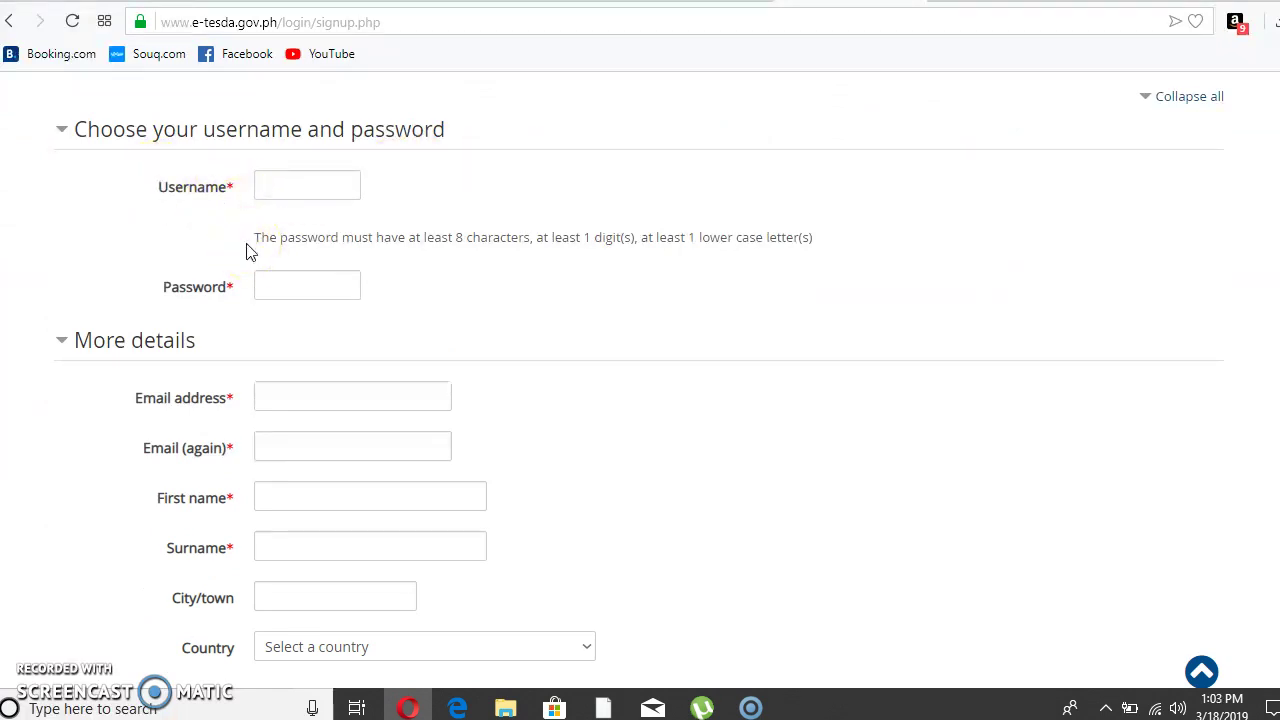
pyautogui.click(304, 187)
pyautogui.write('jkdjfdf')
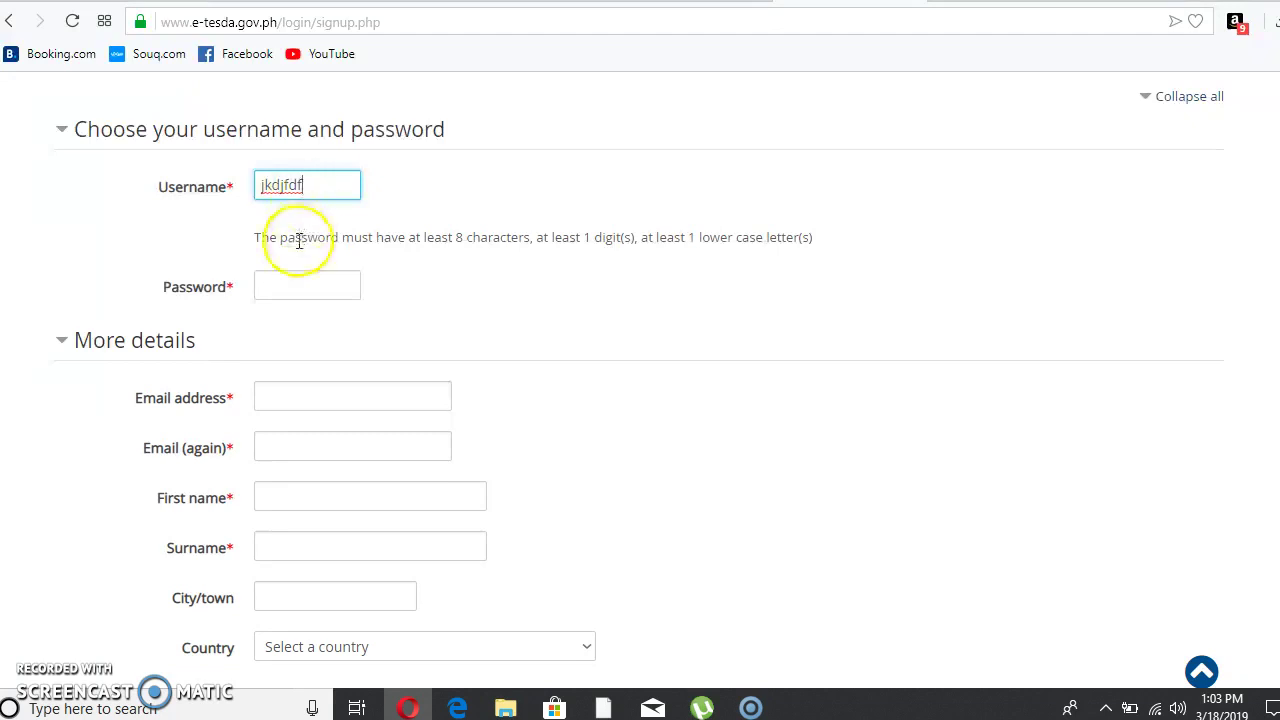
pyautogui.click(284, 287)
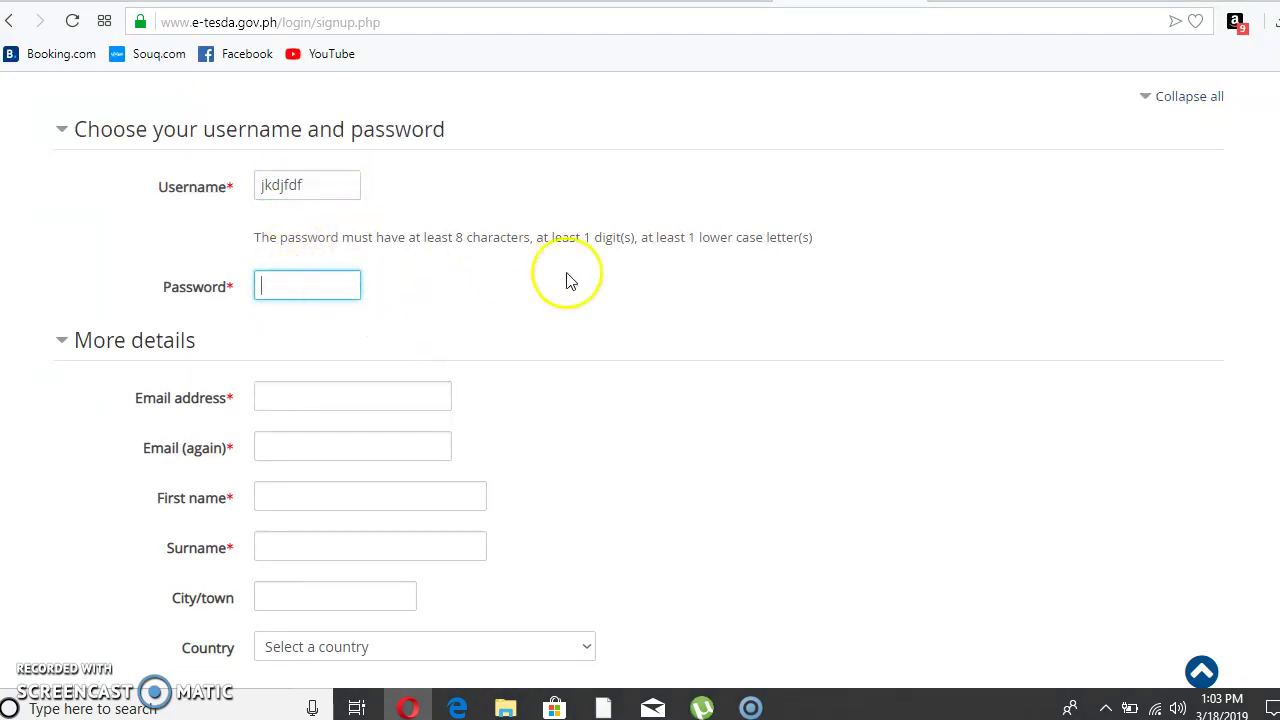
# - Examine the registration form's contact details, personal information, permanent mailing address, learner classification and privacy disclaimer sections
pyautogui.scroll(-3, 640, 385)
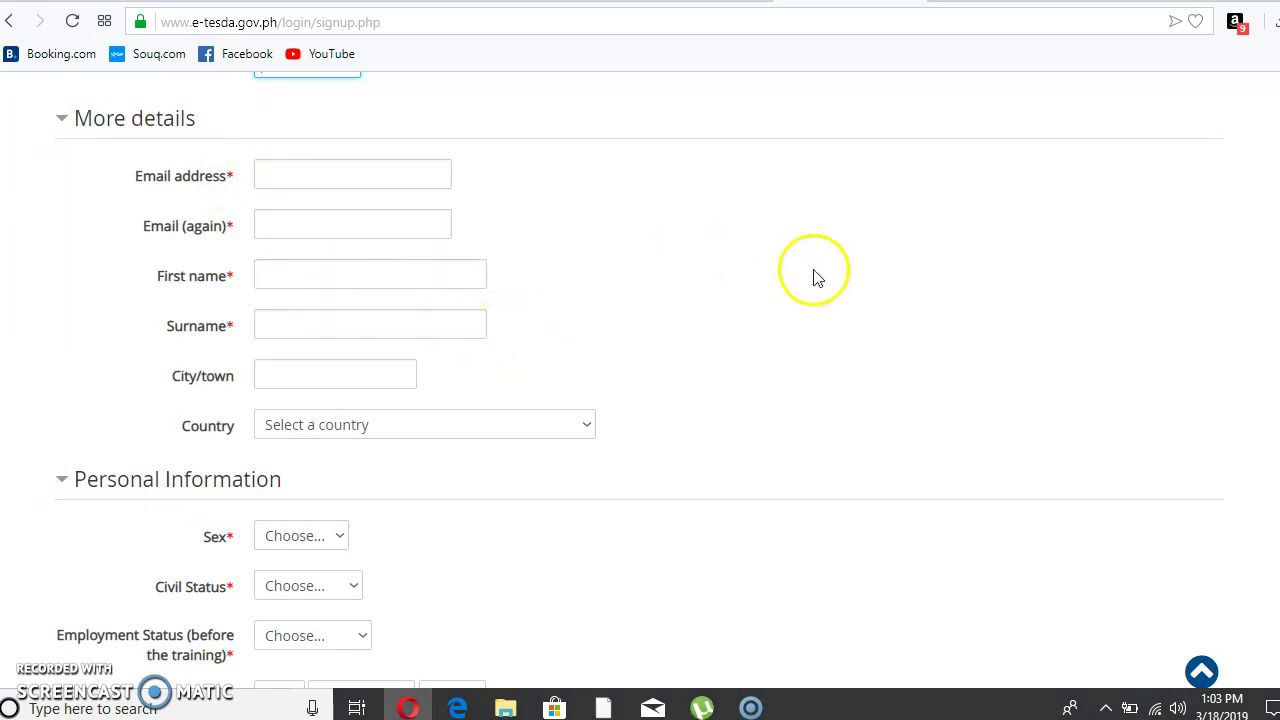
pyautogui.scroll(-5, 898, 272)
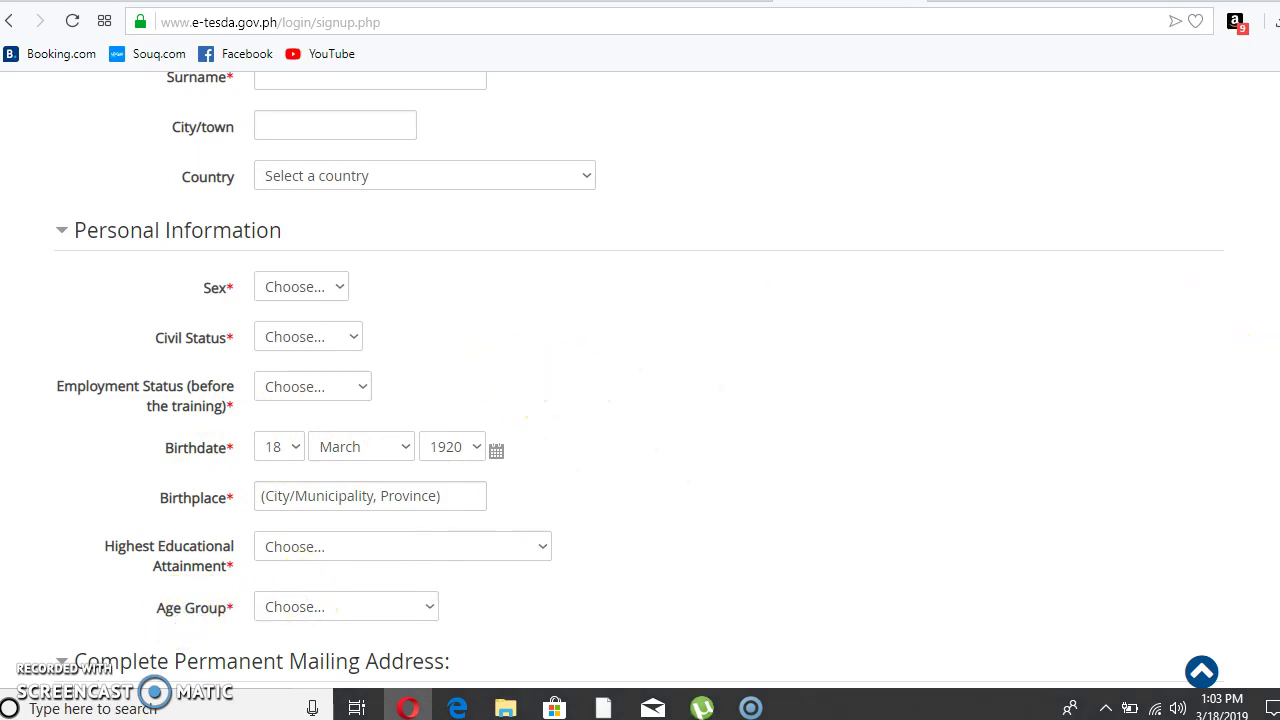
pyautogui.scroll(-3, 640, 380)
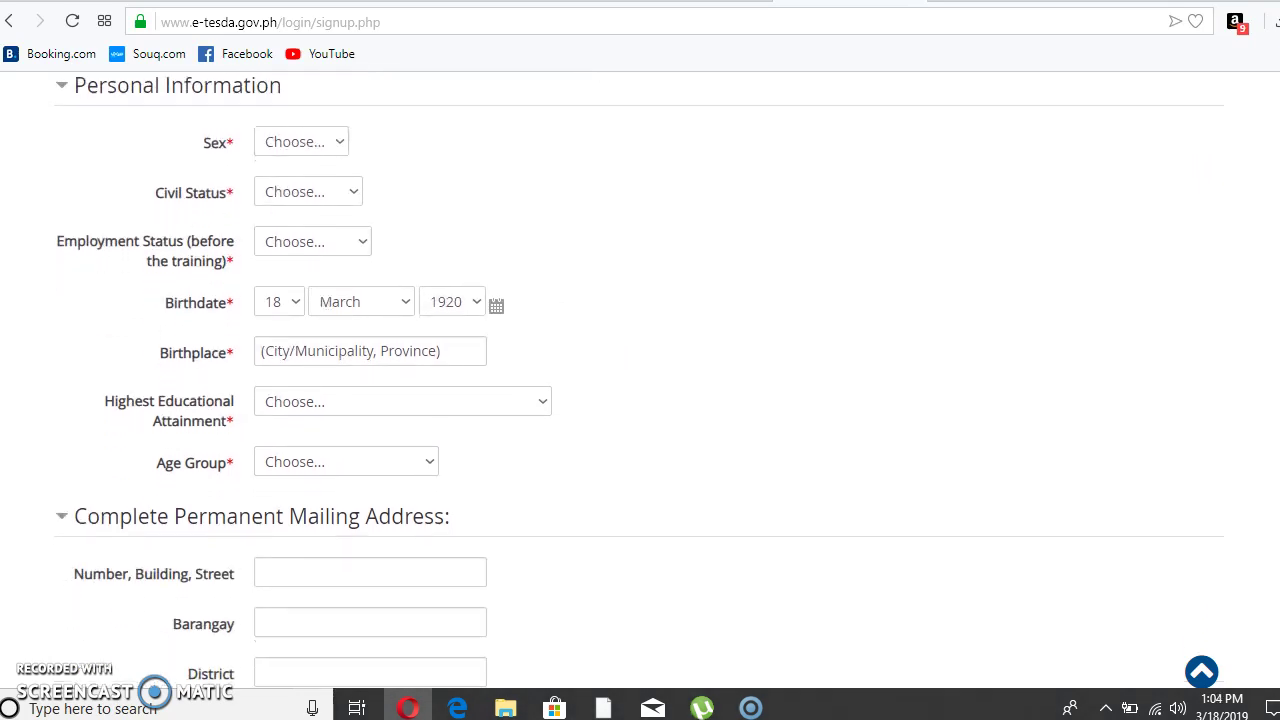
pyautogui.click(1111, 289)
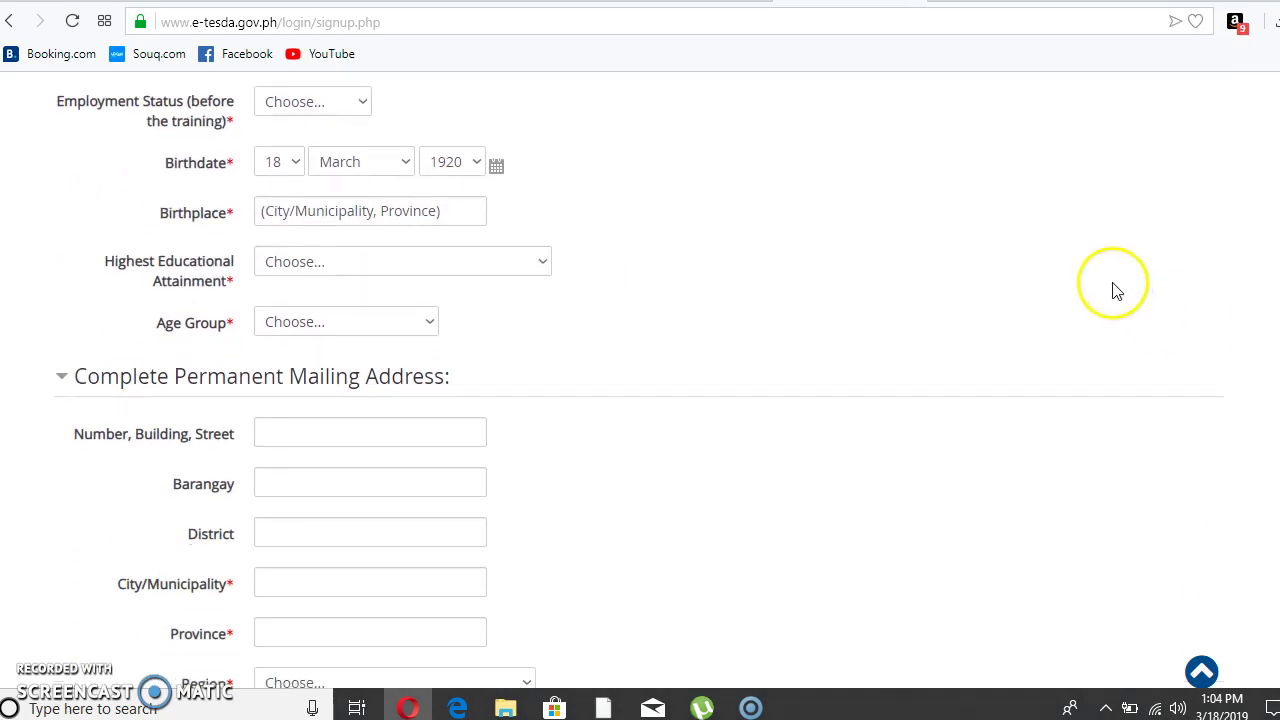
pyautogui.scroll(-2, 640, 380)
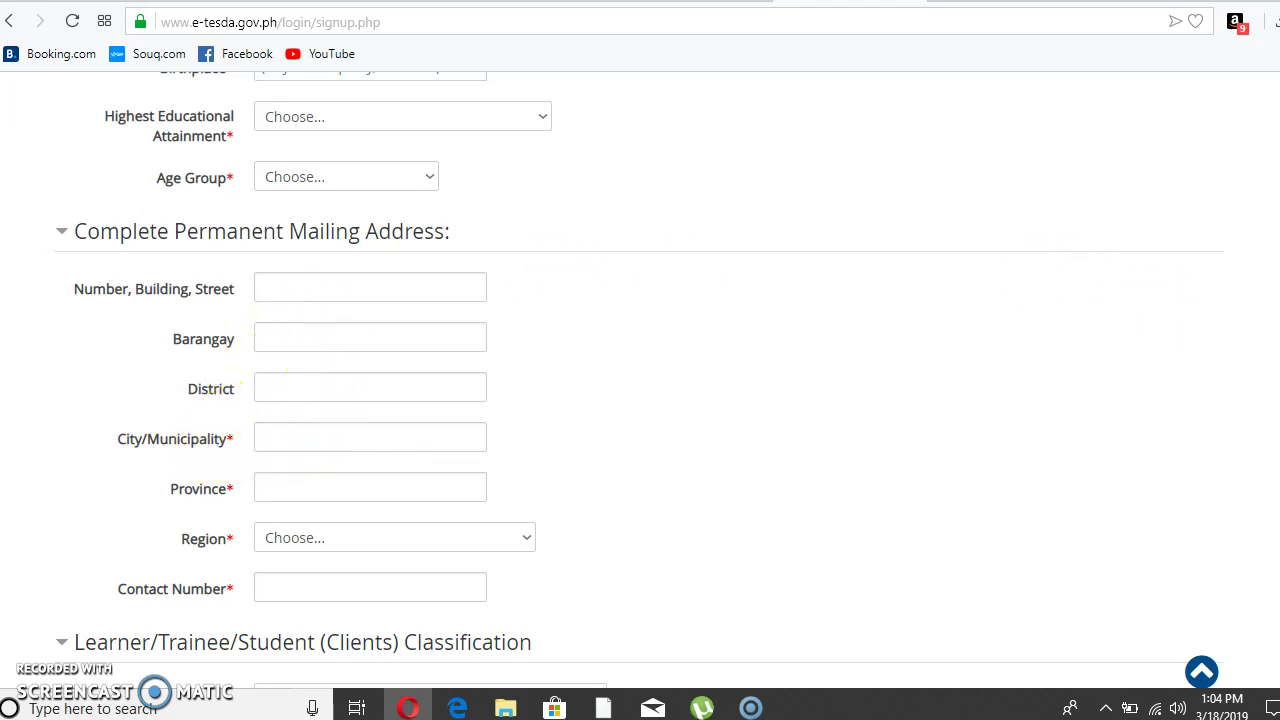
pyautogui.scroll(-1, 1270, 330)
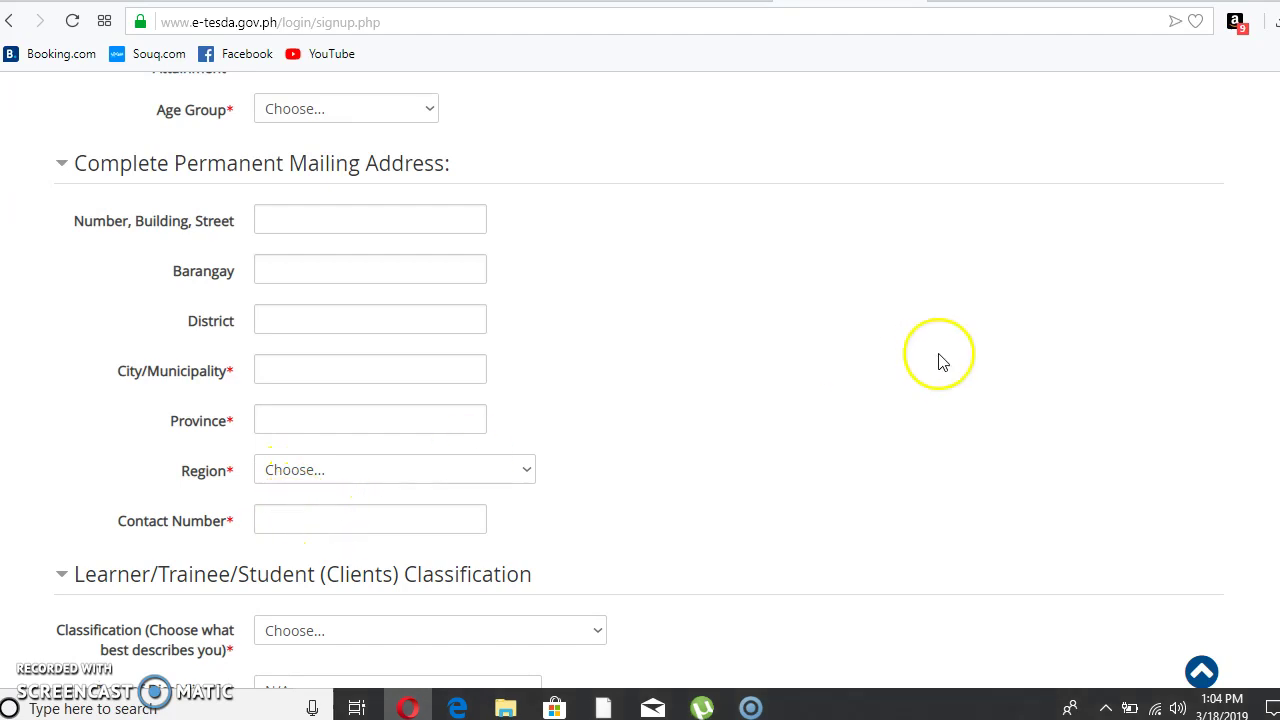
pyautogui.scroll(-2, 640, 400)
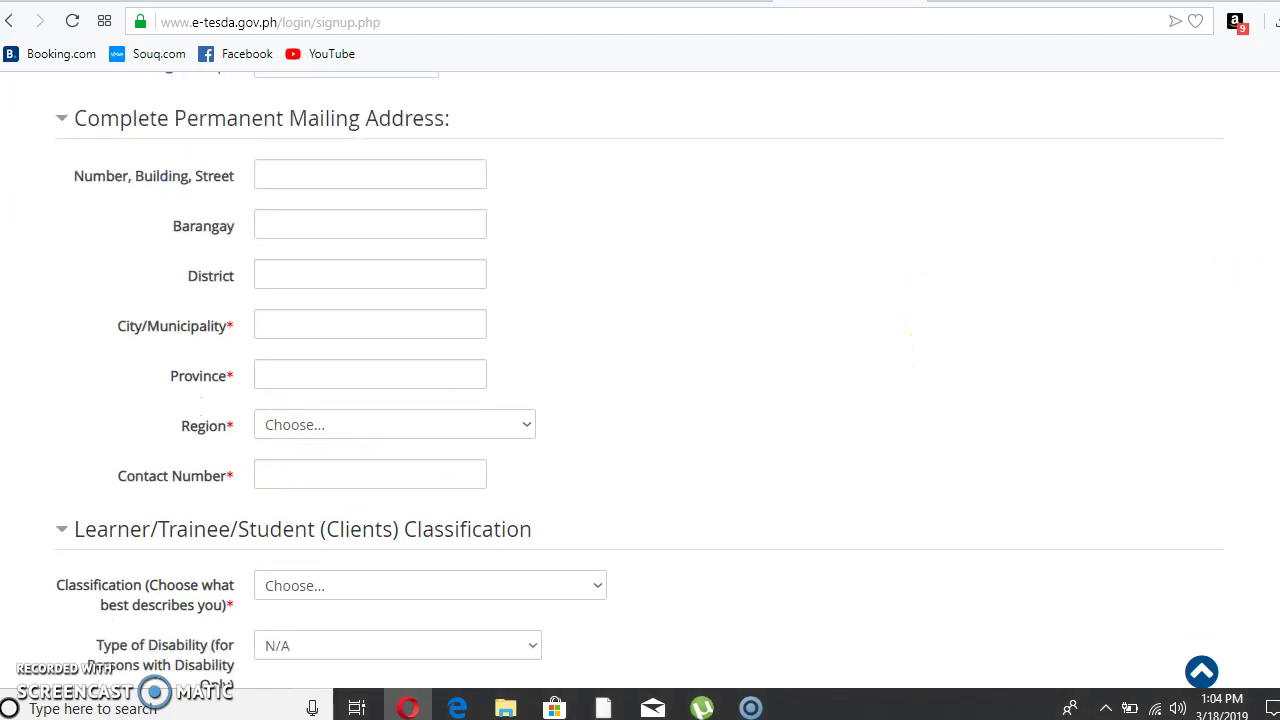
pyautogui.scroll(-3, 930, 350)
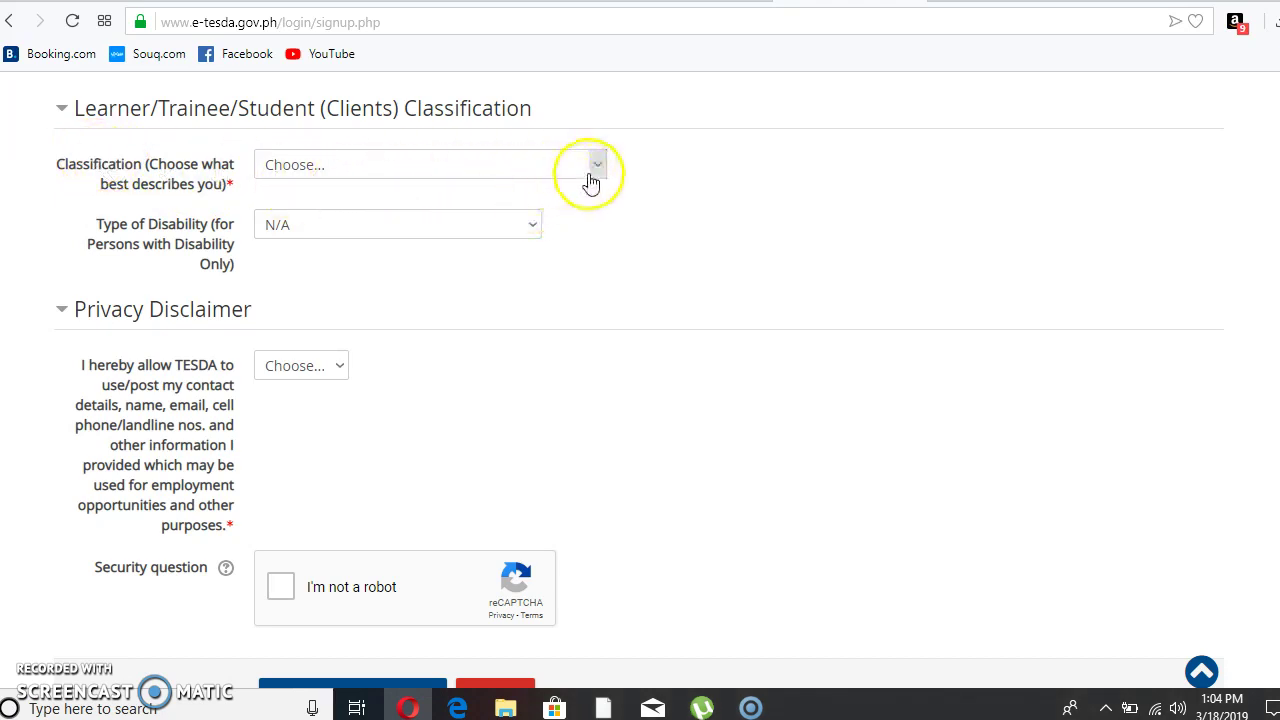
pyautogui.scroll(10, 588, 172)
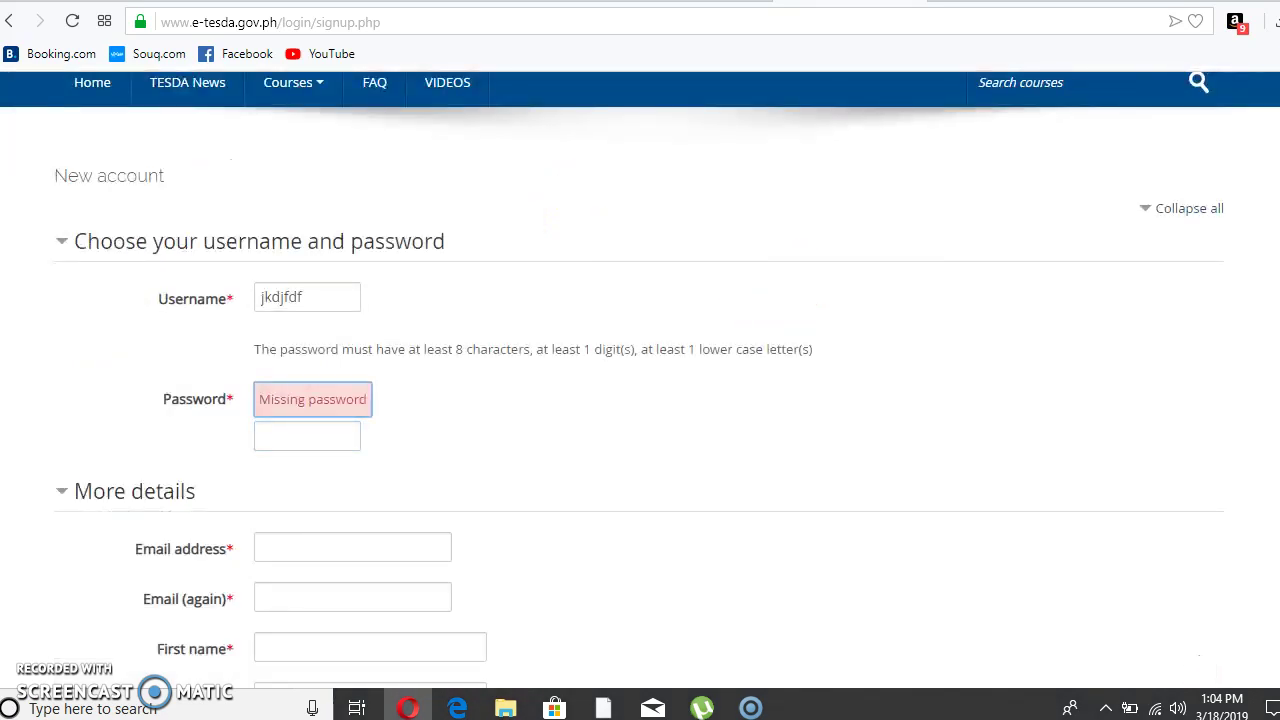
pyautogui.scroll(-10, 640, 380)
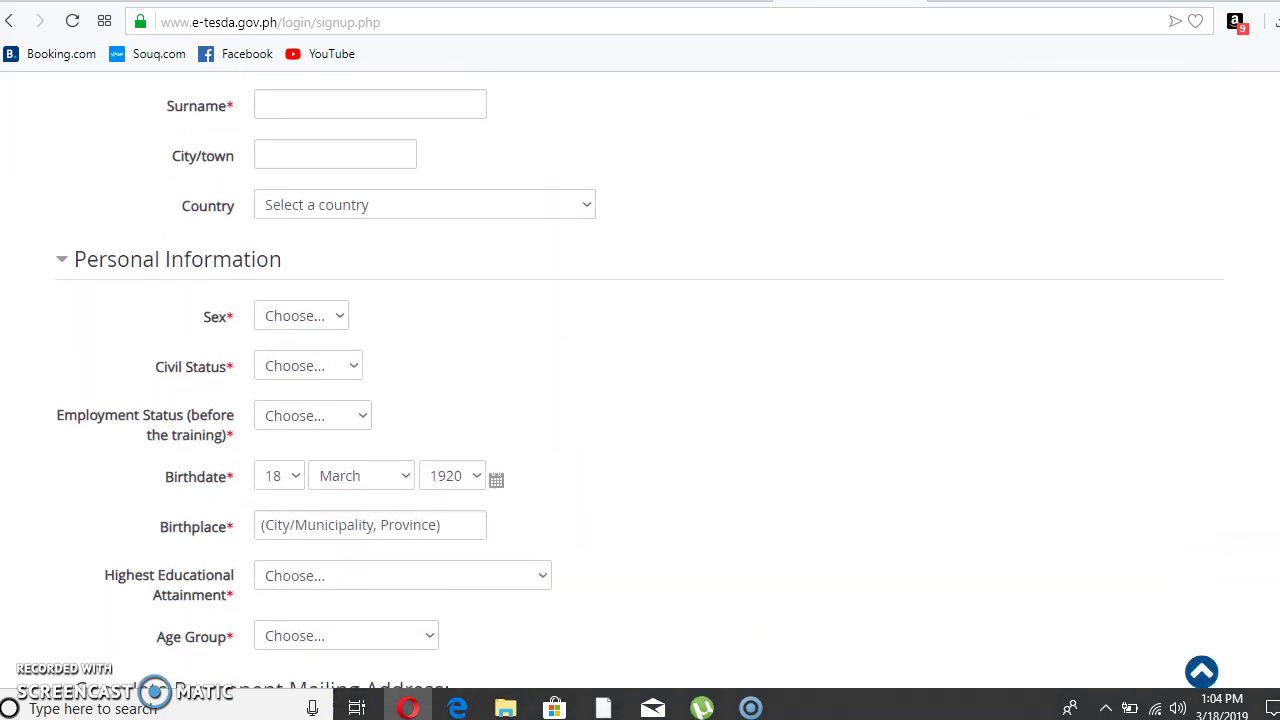
pyautogui.scroll(-5, 728, 378)
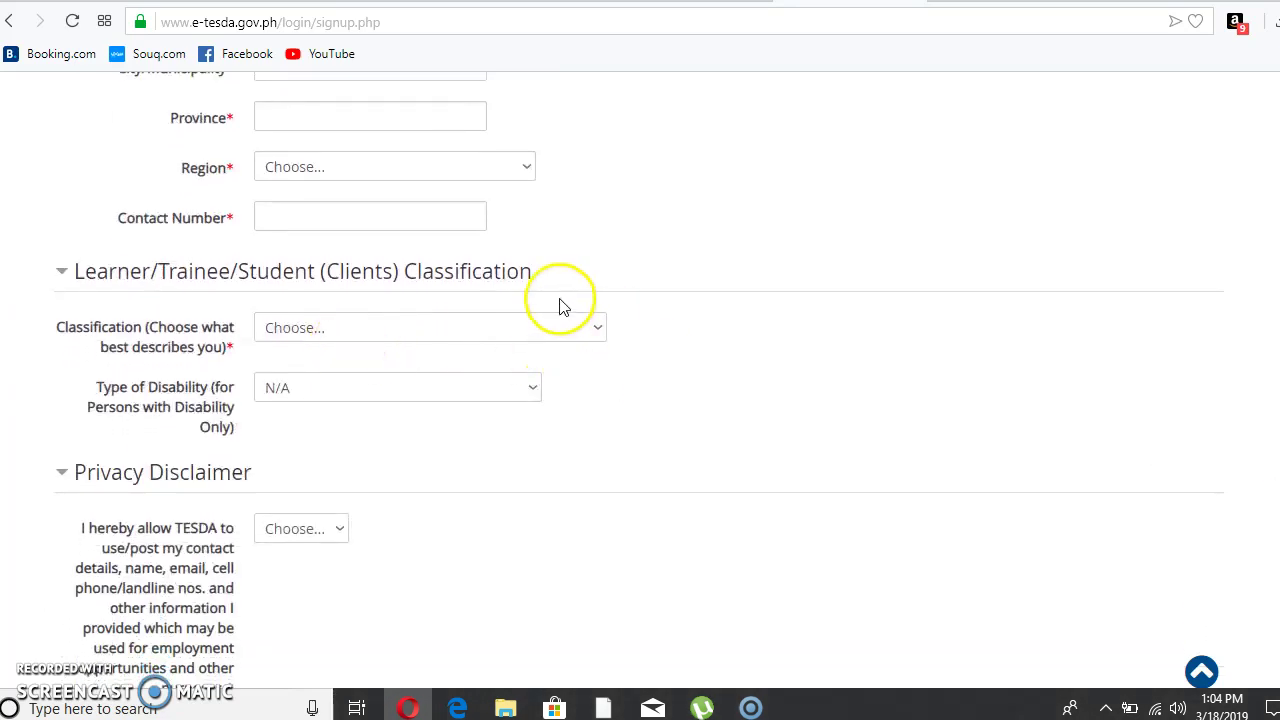
# - Review the available choices for the learner/trainee/student classification without selecting one
pyautogui.click(598, 332)
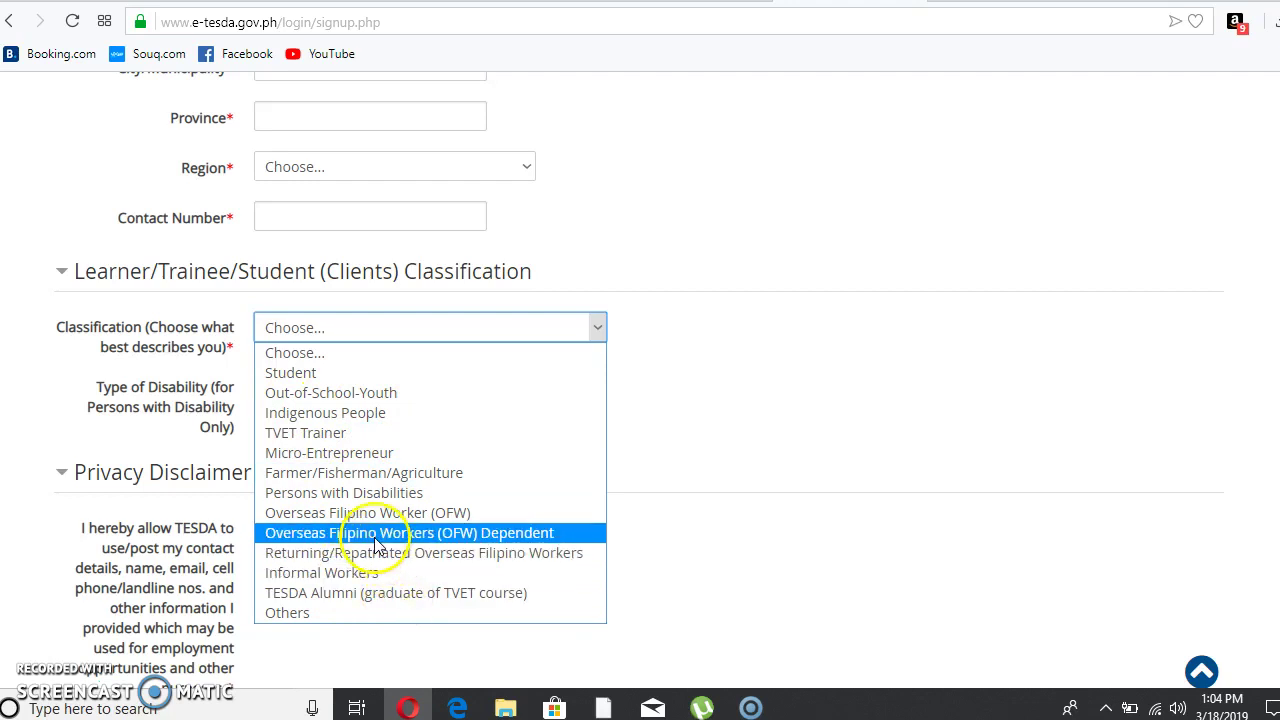
pyautogui.press('Up')
pyautogui.press('Up')
pyautogui.press('Up')
pyautogui.press('Up')
pyautogui.press('Up')
pyautogui.press('Up')
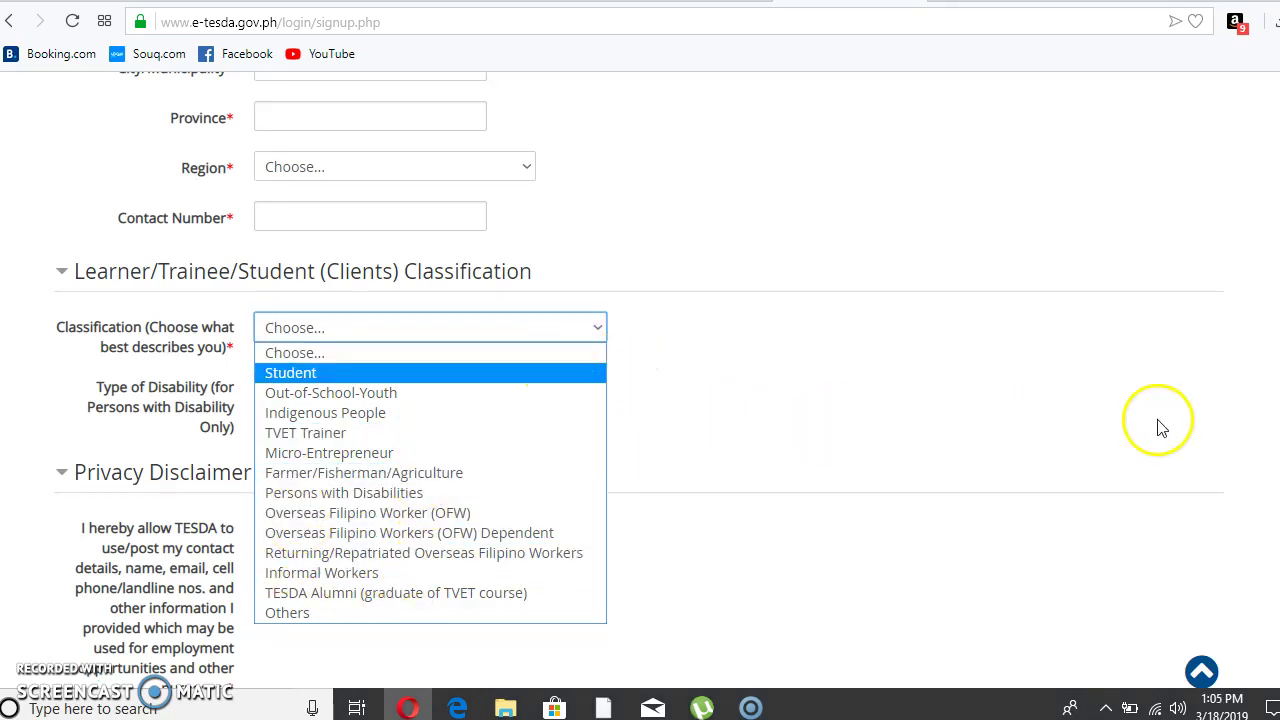
# - View the privacy disclaimer's consent options and complete the "I'm not a robot" security check
pyautogui.scroll(-3, 640, 400)
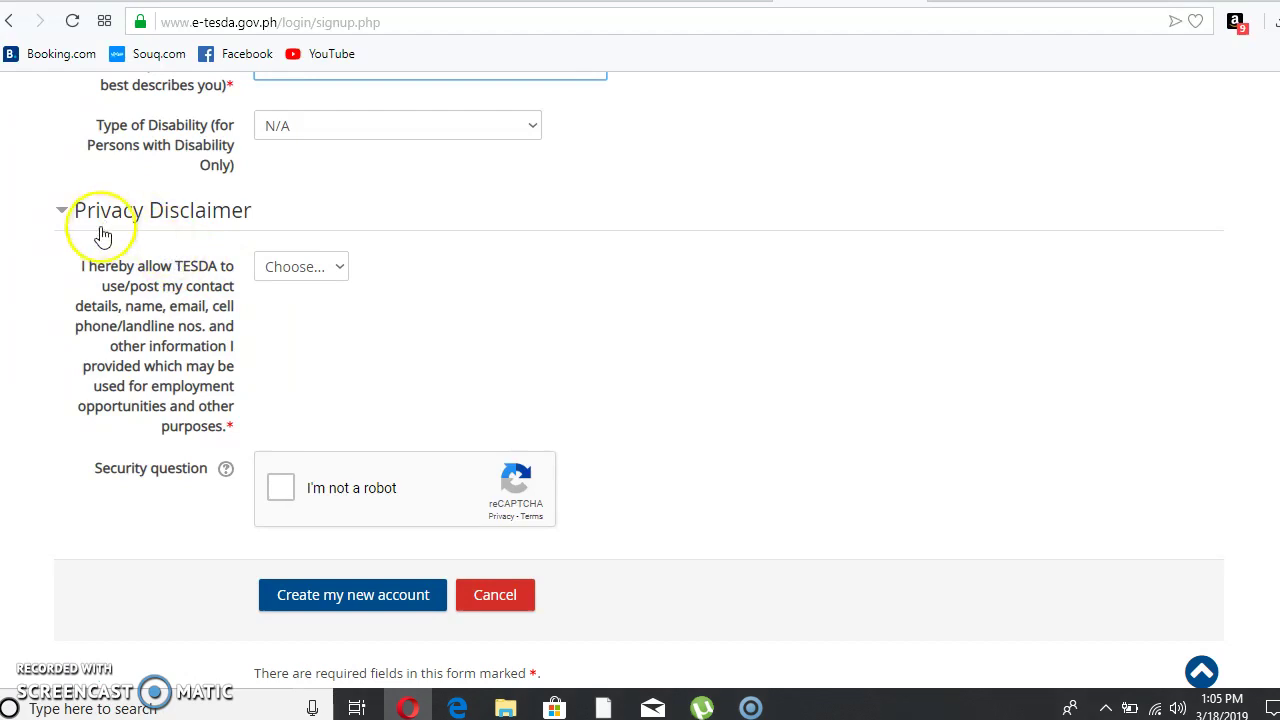
pyautogui.click(342, 268)
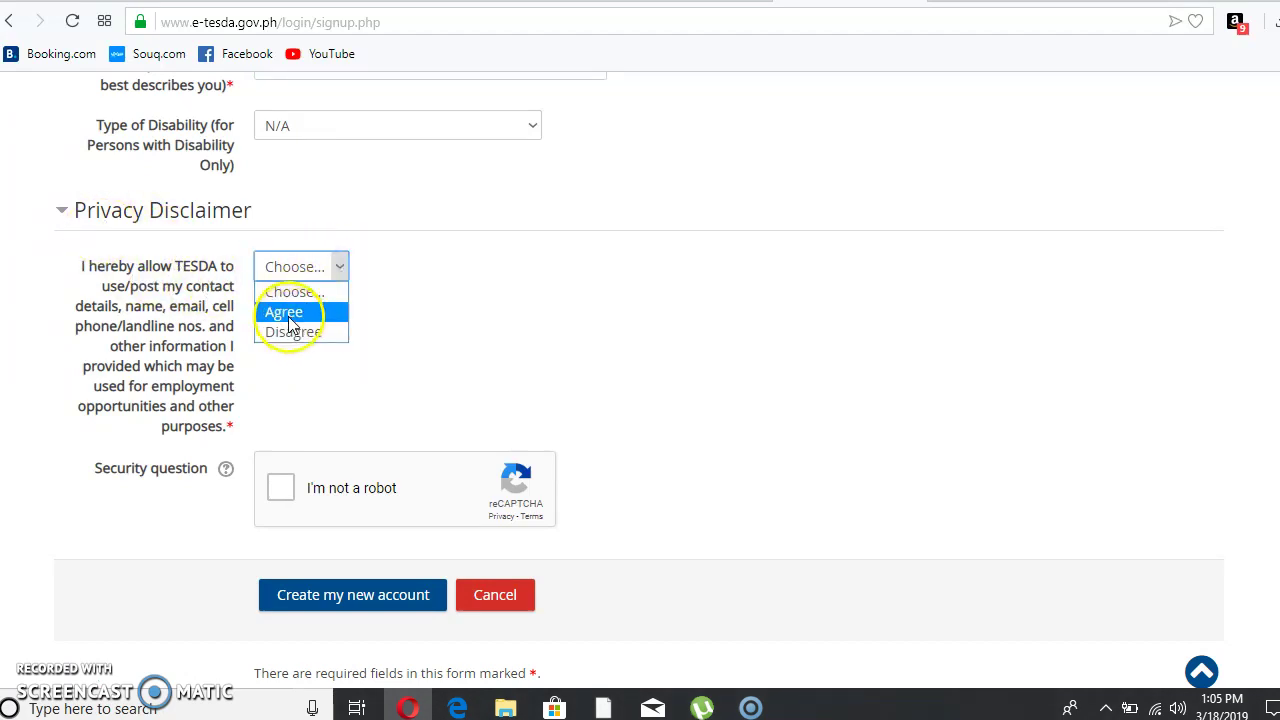
pyautogui.click(283, 490)
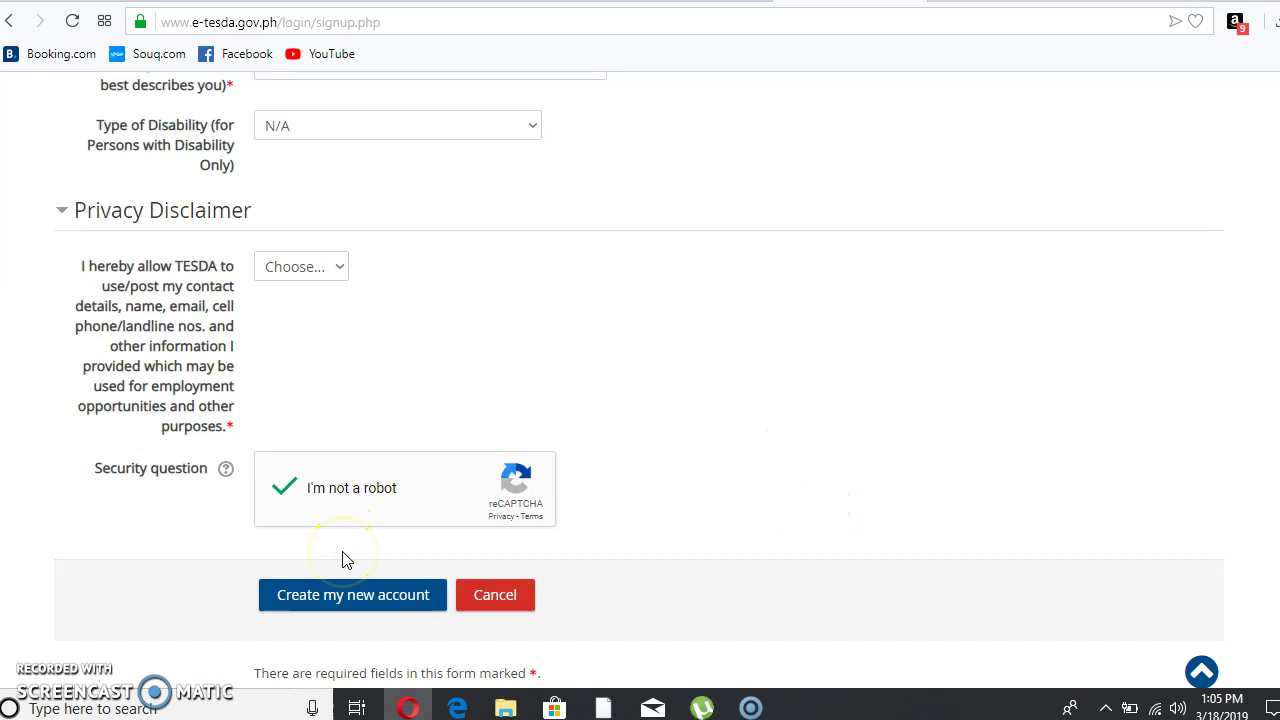
pyautogui.click(320, 606)
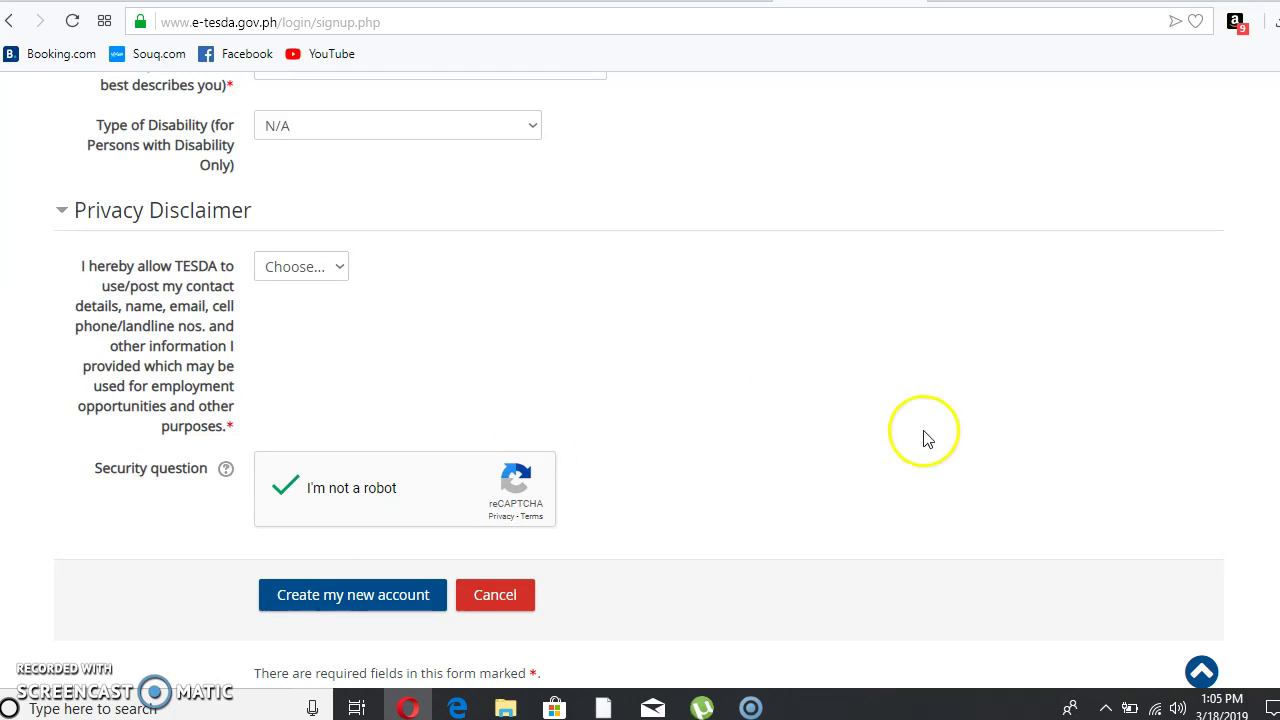
# - Log in with the saved e-mail as username and the account password, leaving the unsaved registration form
pyautogui.scroll(15, 640, 396)
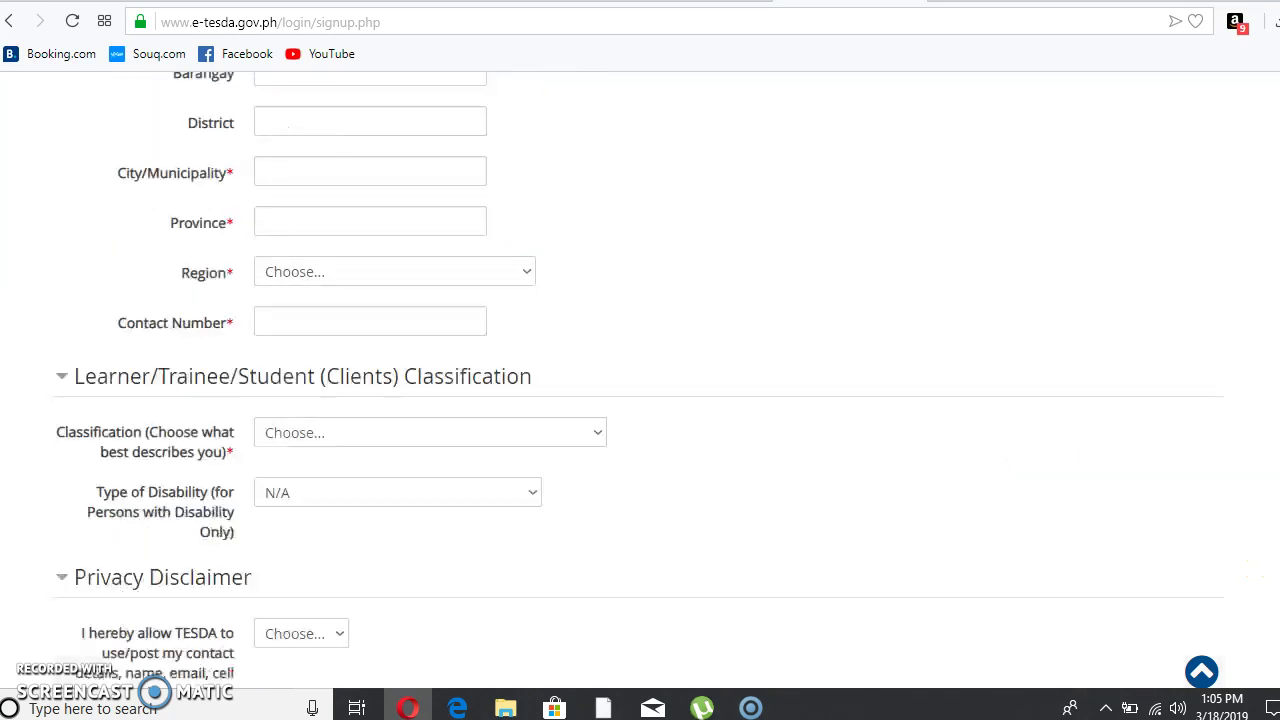
pyautogui.scroll(4, 640, 396)
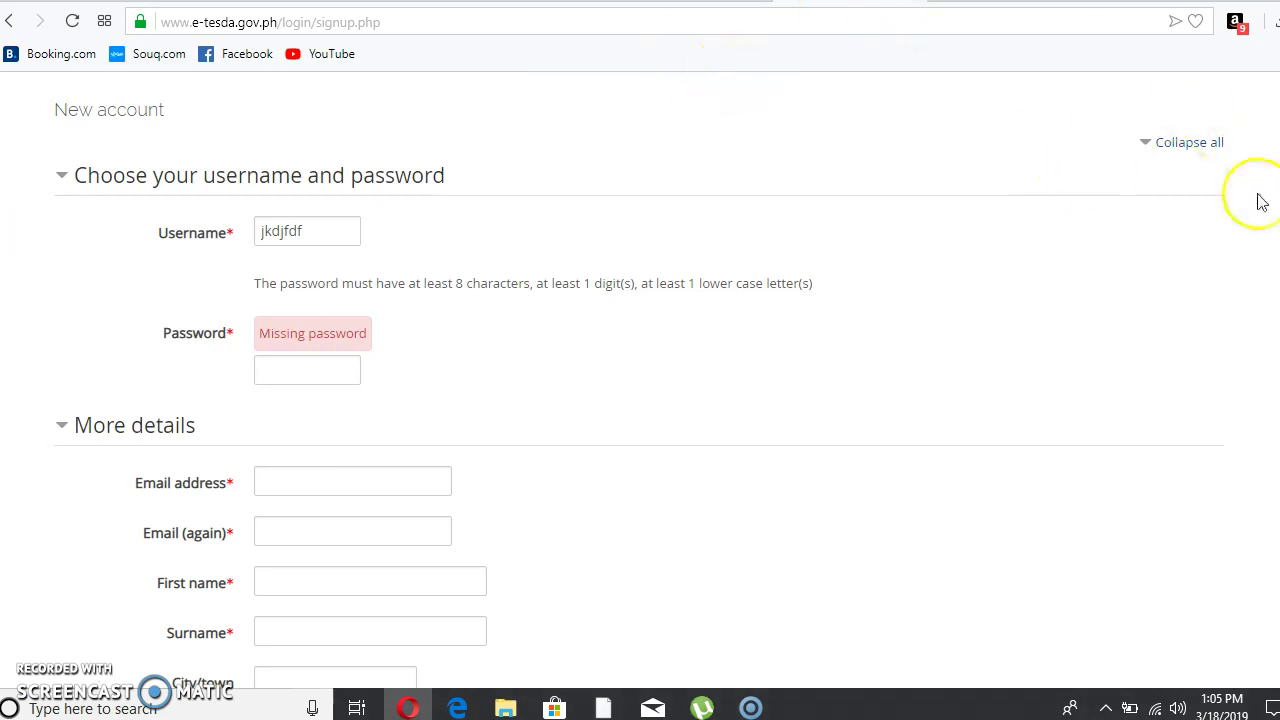
pyautogui.scroll(2, 640, 380)
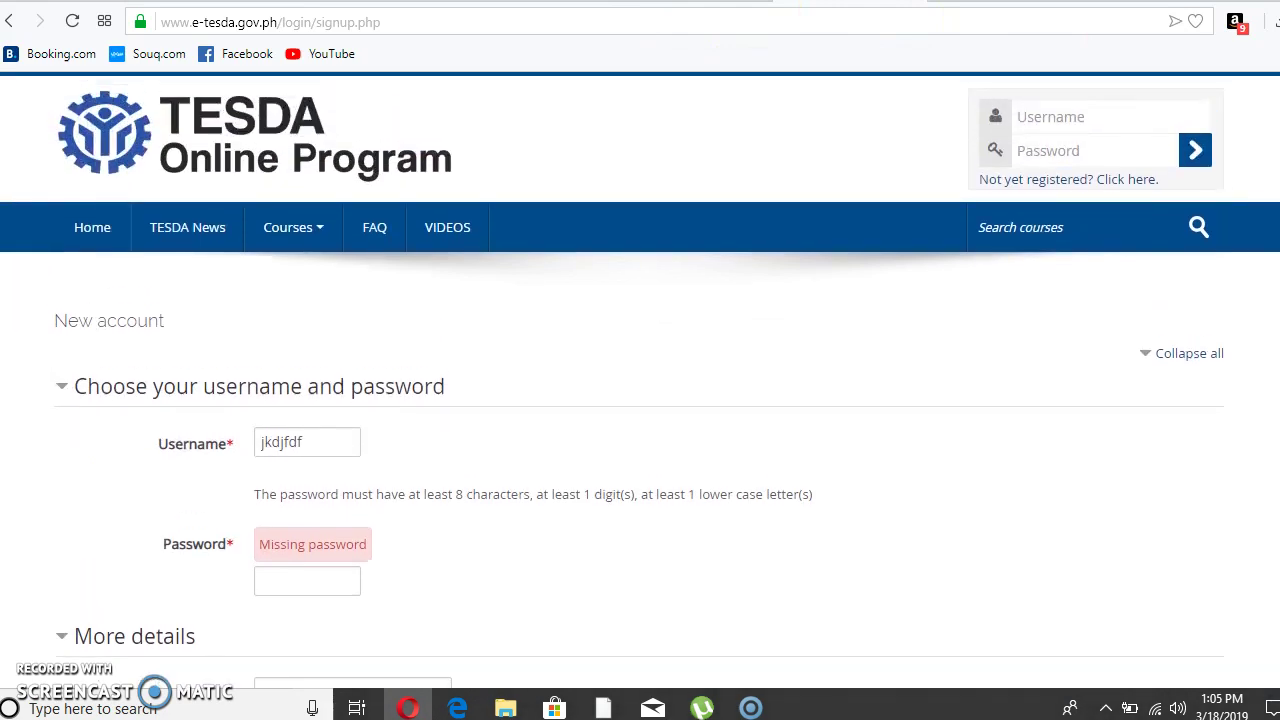
pyautogui.click(1068, 115)
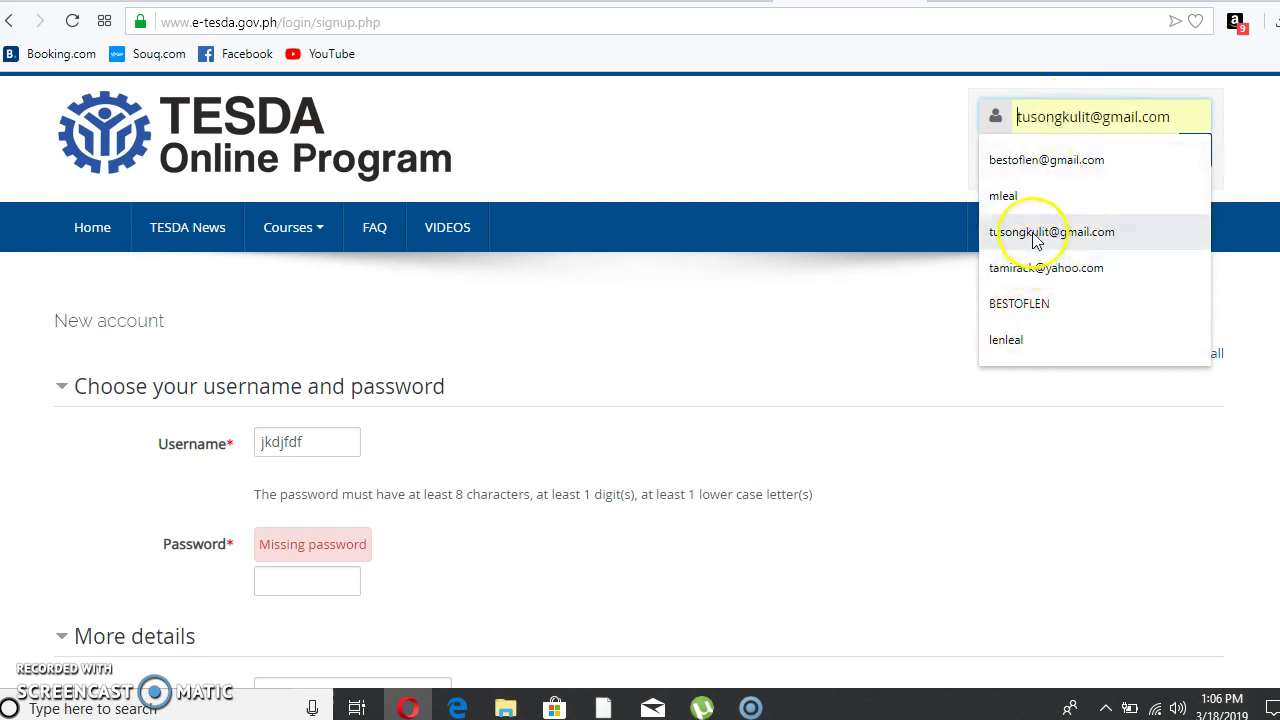
pyautogui.click(1035, 233)
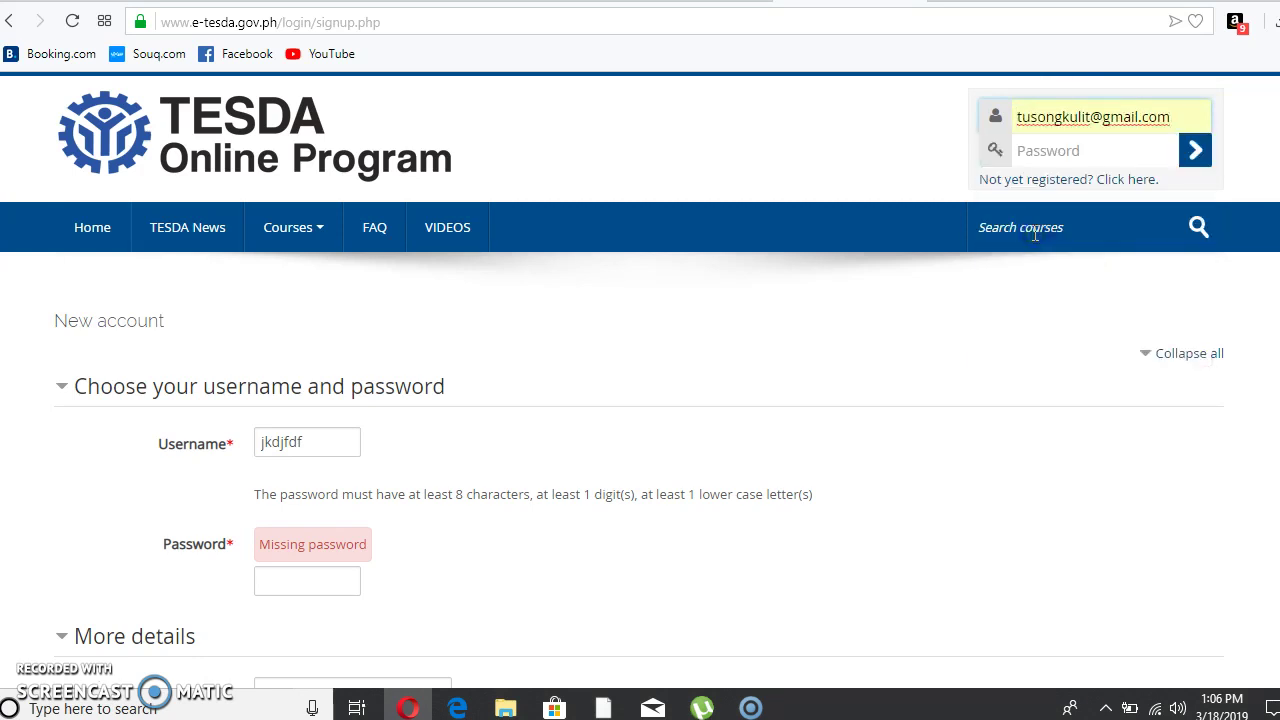
pyautogui.click(1071, 152)
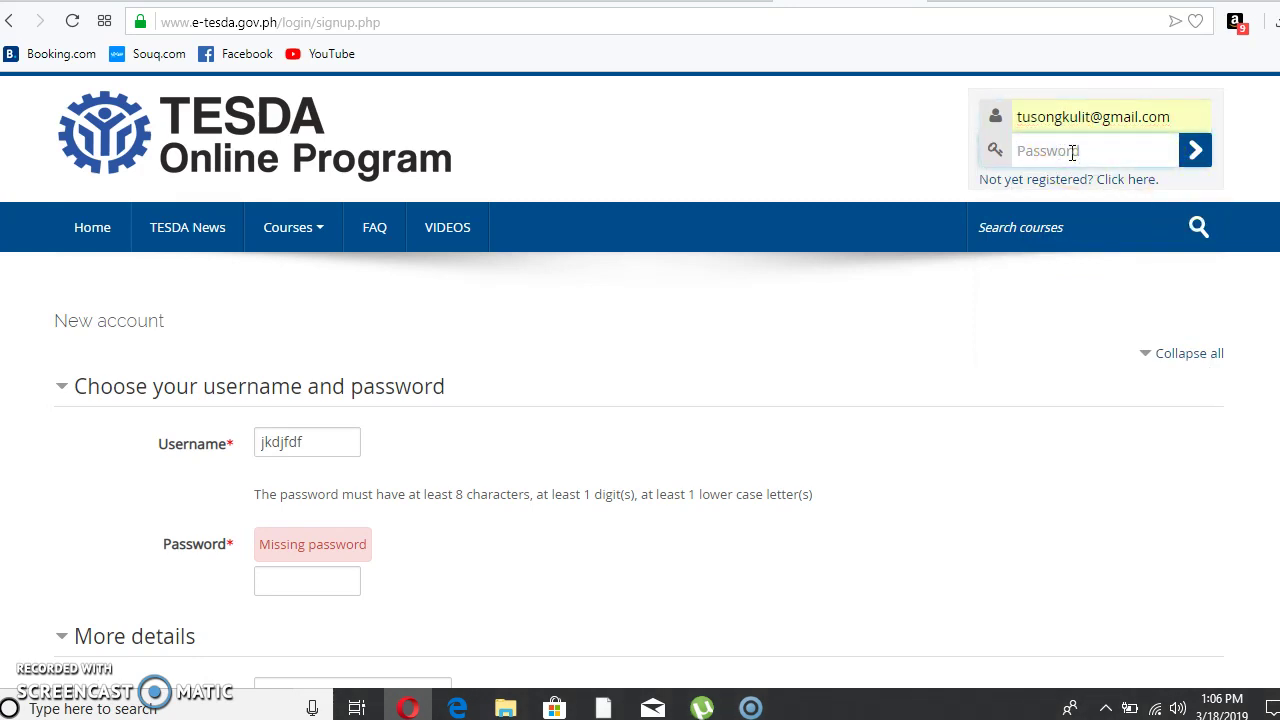
pyautogui.write('•••••••••••')
pyautogui.click(1208, 168)
pyautogui.click(1198, 157)
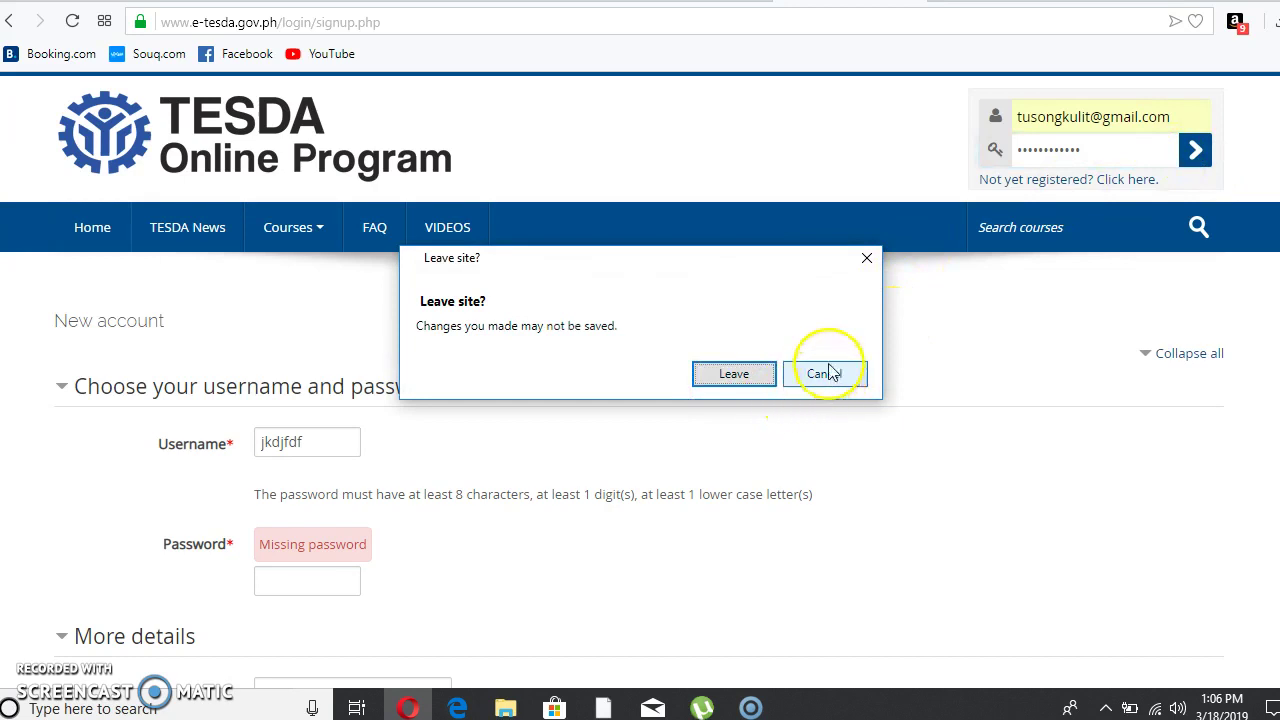
pyautogui.click(740, 388)
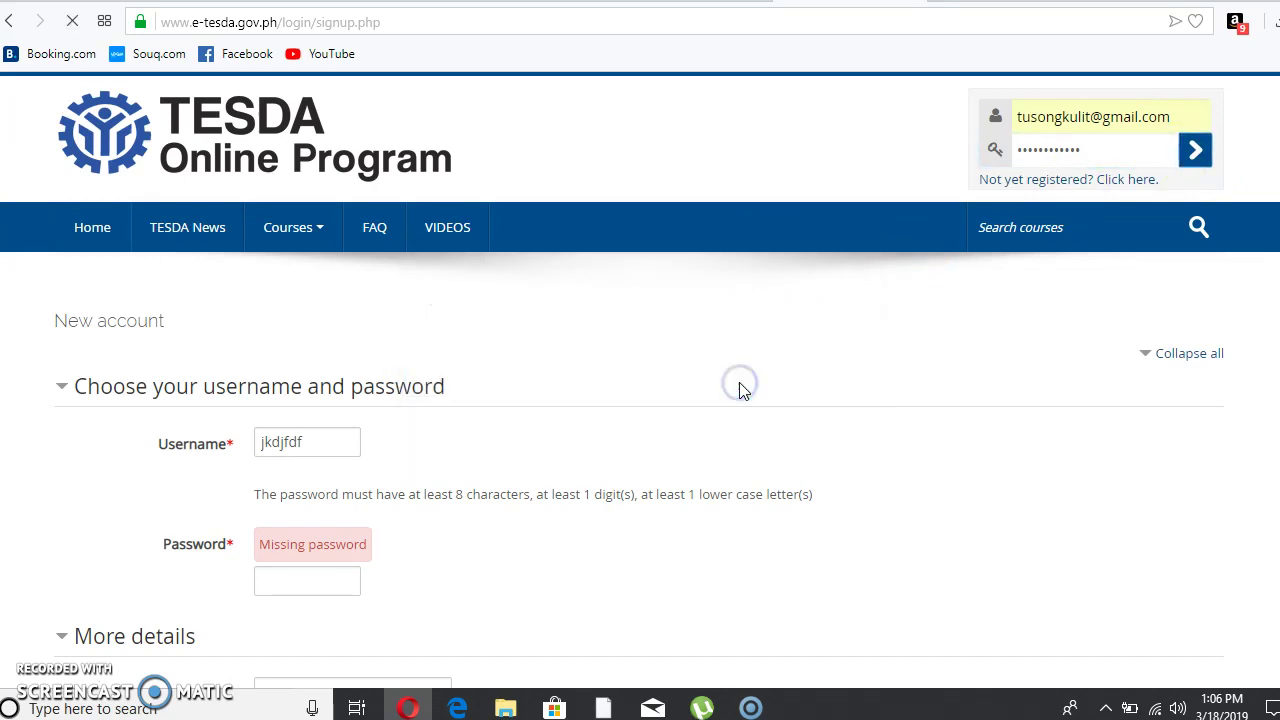